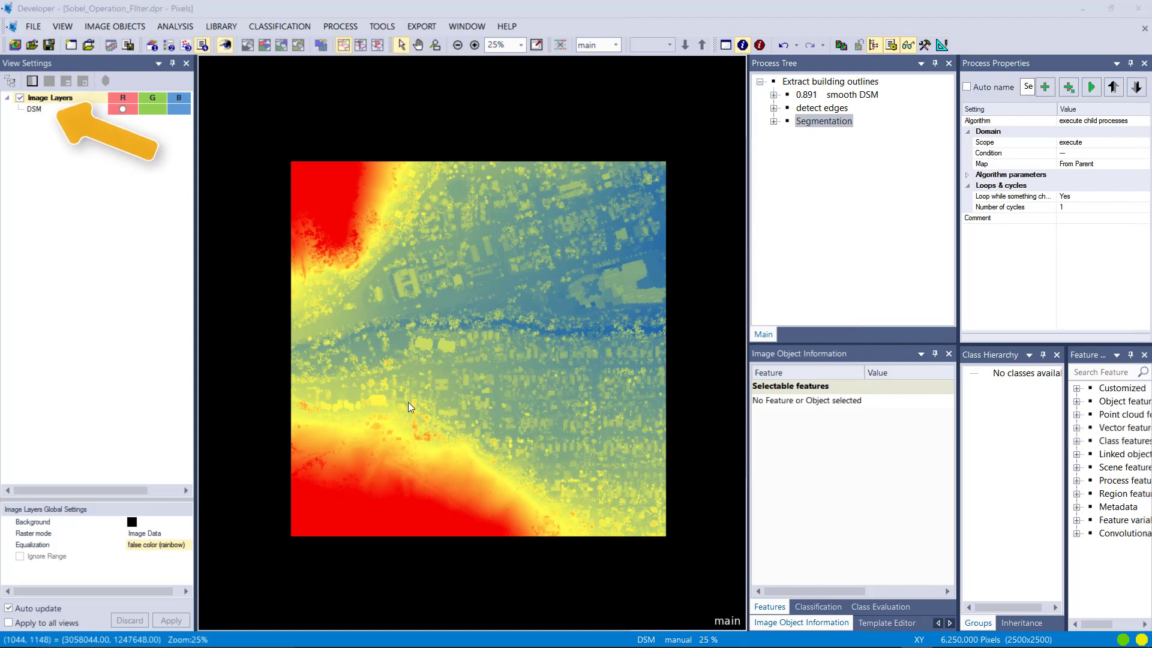
Zoom in three steps toward the central houses on the DSM
mouse_move(363, 486)
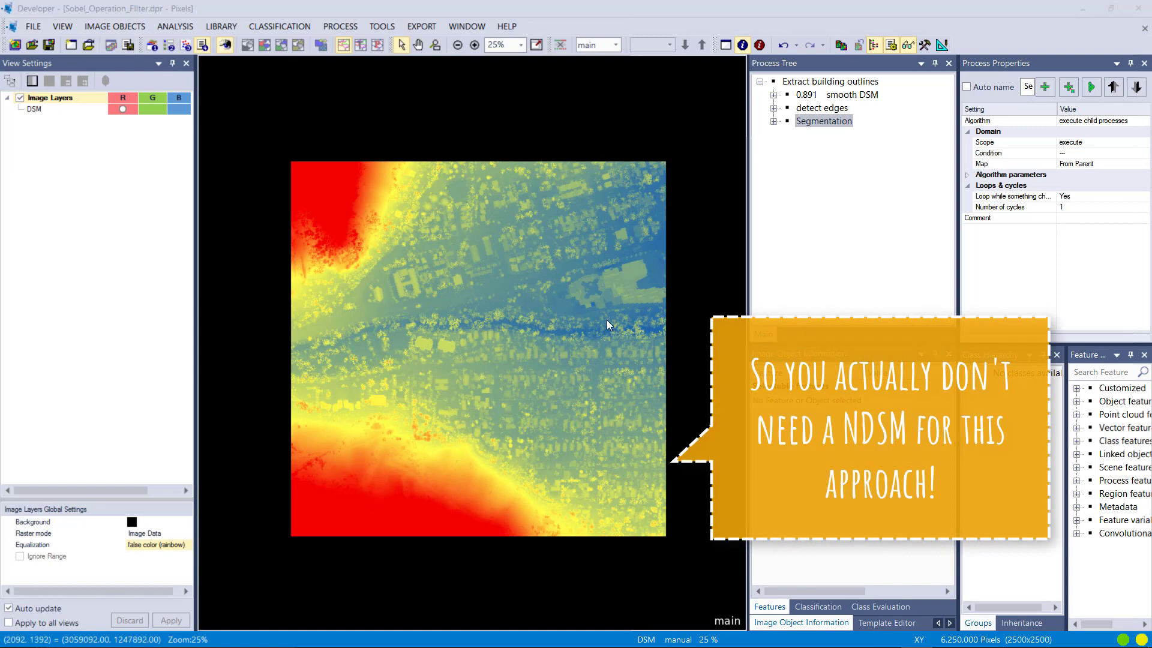
mouse_move(574, 215)
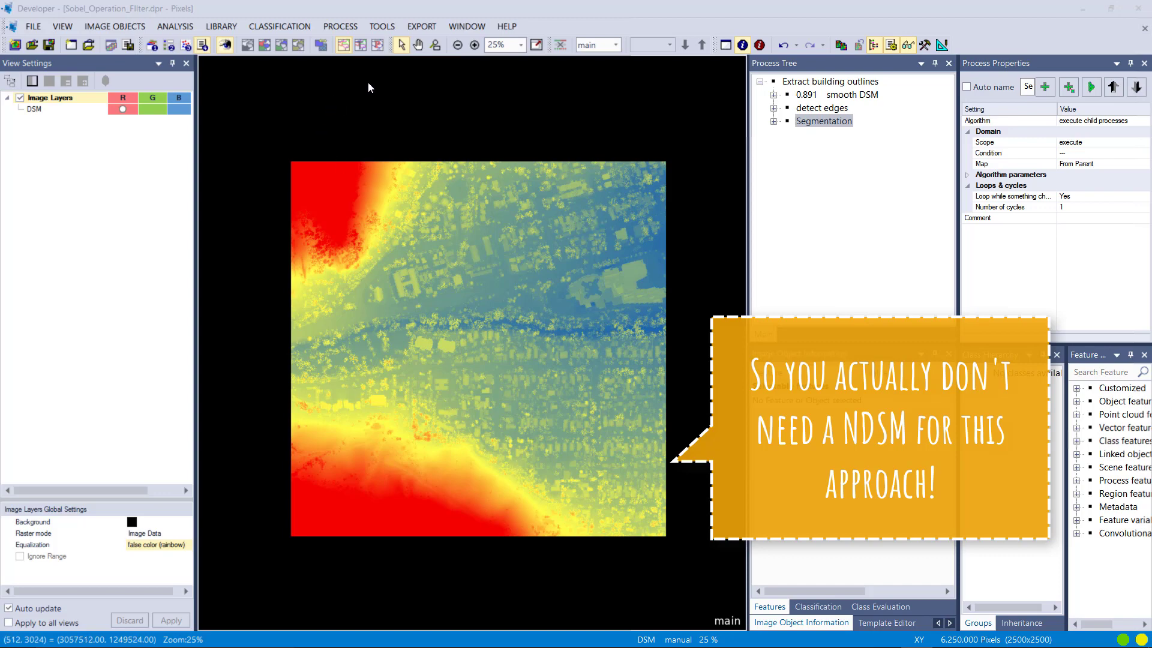
left_click(474, 45)
left_click(474, 45)
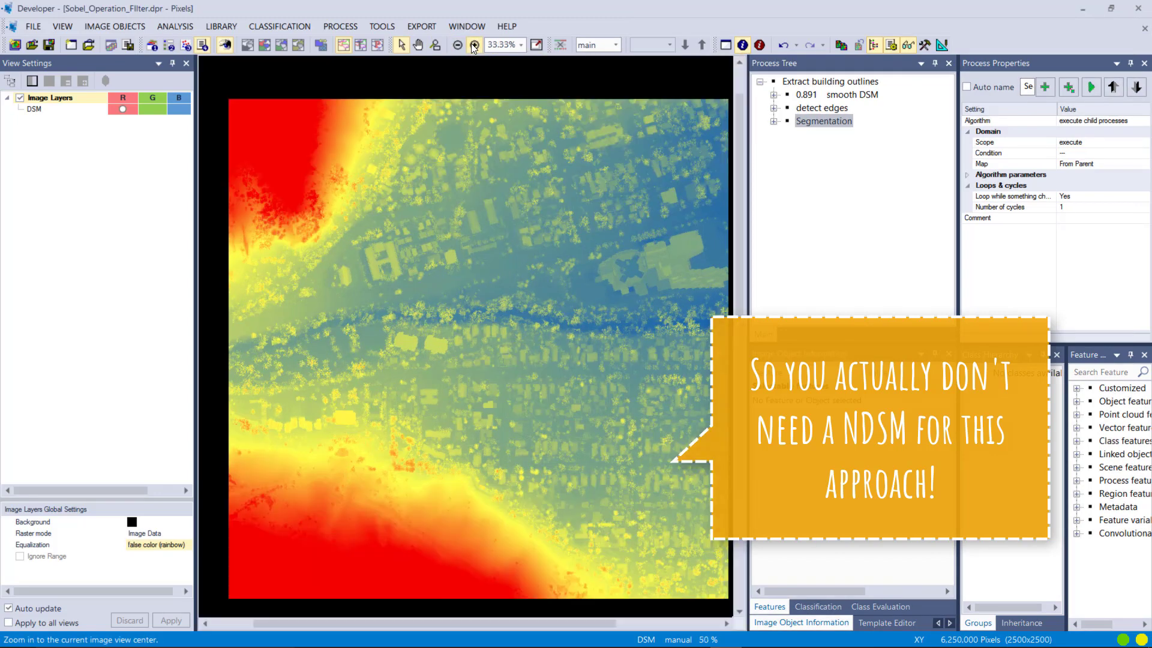
left_click(473, 45)
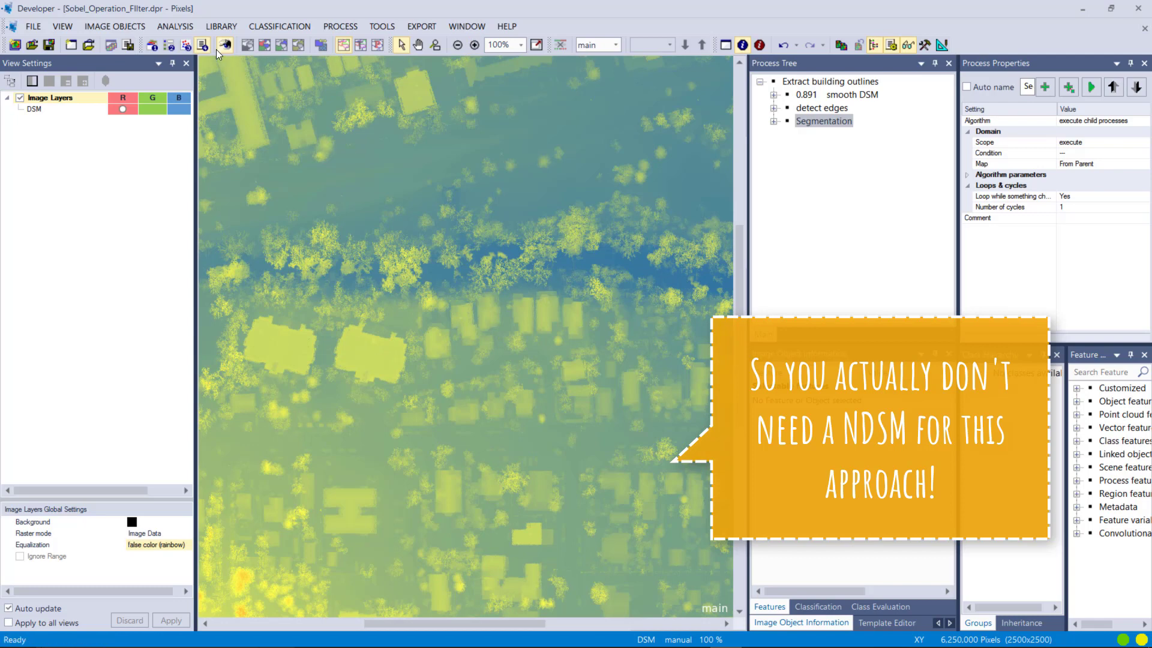
Pan the DSM view to bring the buildings north of the river into view
left_click(419, 45)
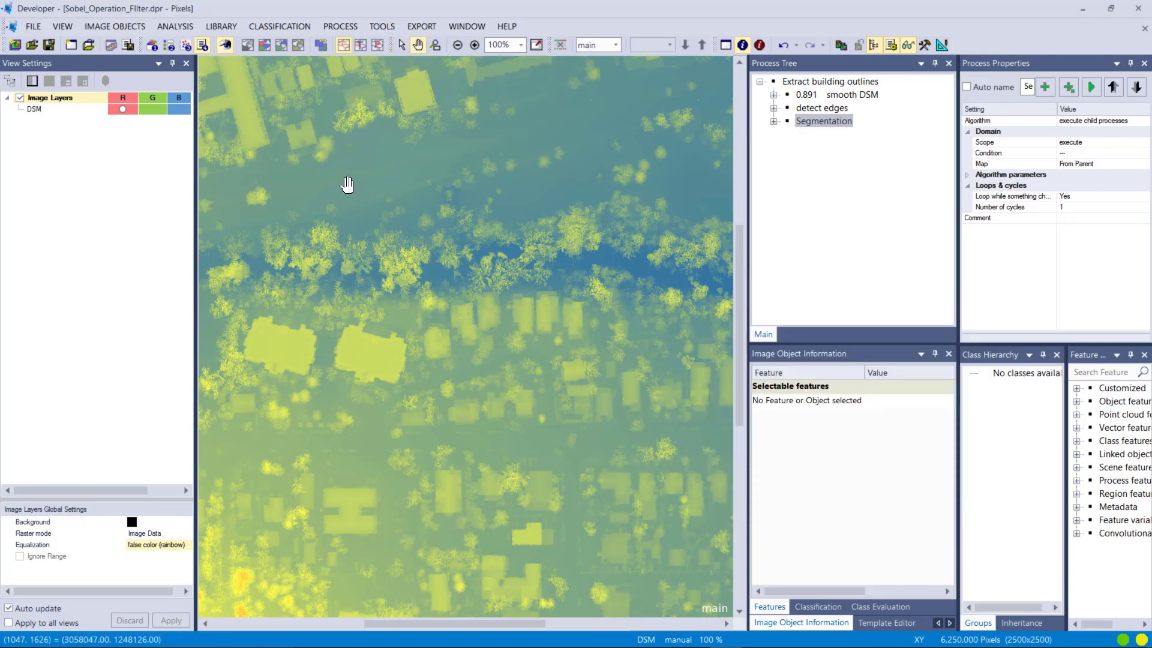
left_click_drag(544, 286, 583, 308)
left_click_drag(318, 246, 522, 330)
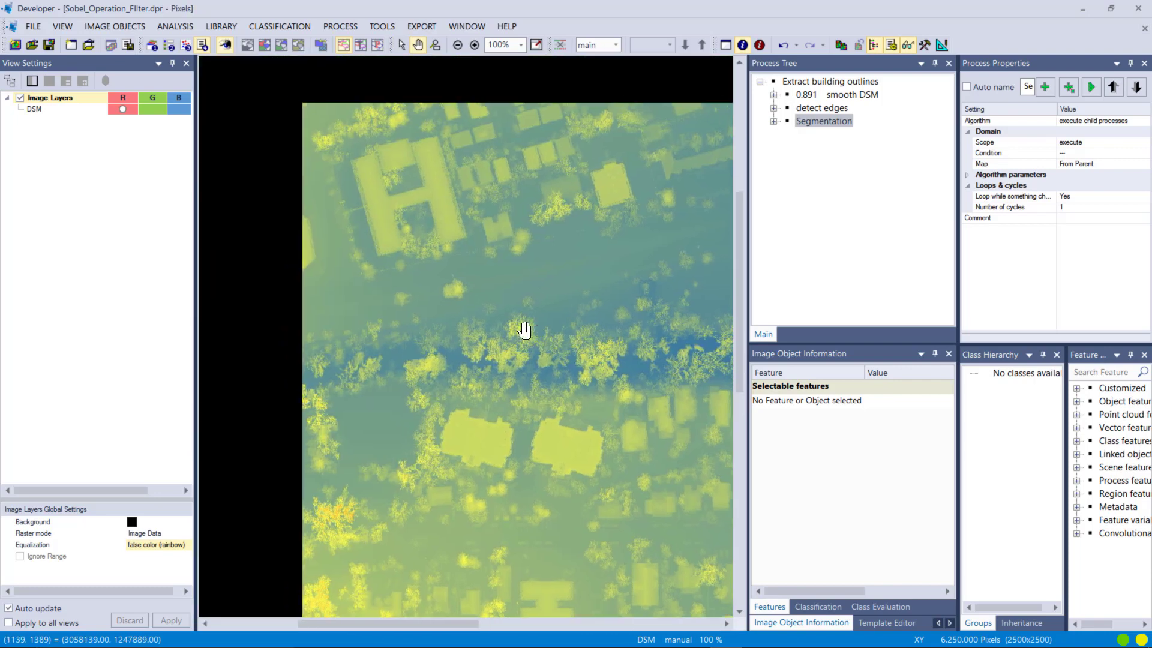
mouse_move(525, 330)
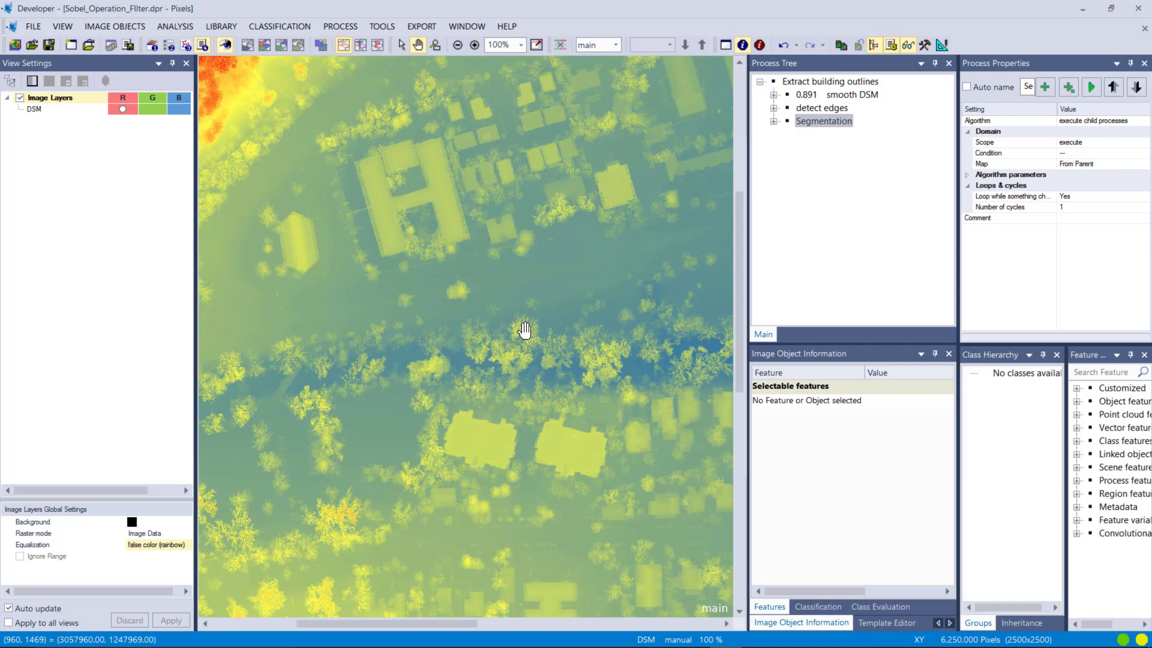
mouse_move(444, 141)
Adjust the zoom and pan onto the cluster of square buildings
left_click(475, 45)
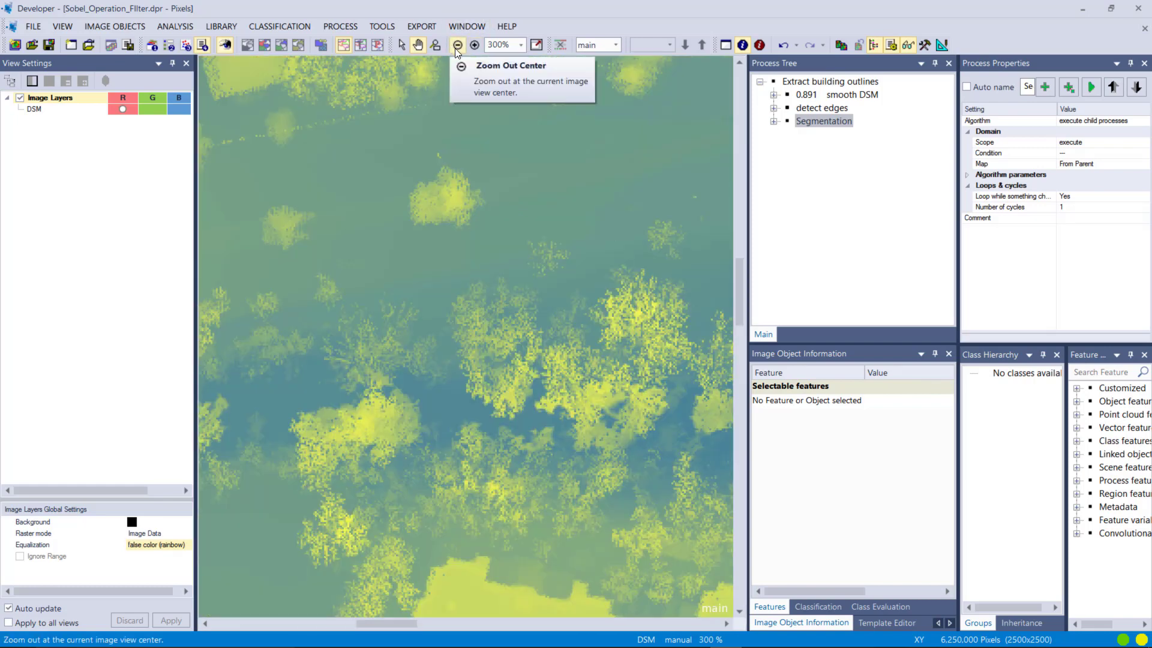
left_click(457, 45)
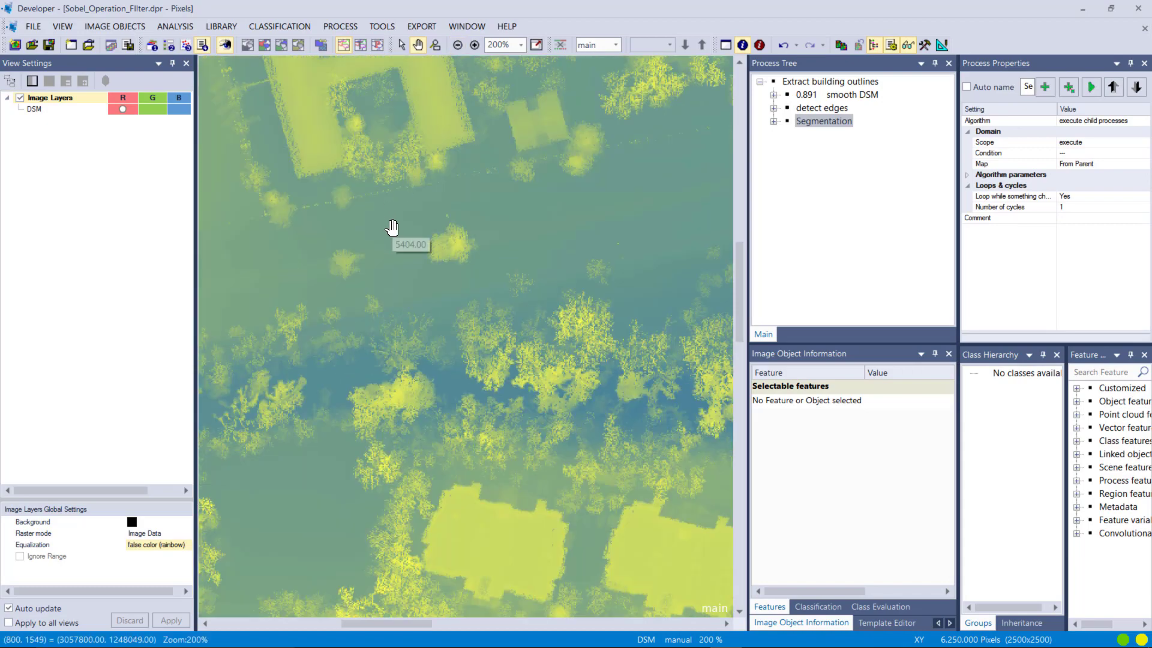
mouse_move(392, 228)
left_mouse_down()
mouse_move(402, 317)
mouse_move(378, 496)
mouse_move(578, 304)
mouse_move(413, 309)
left_mouse_up()
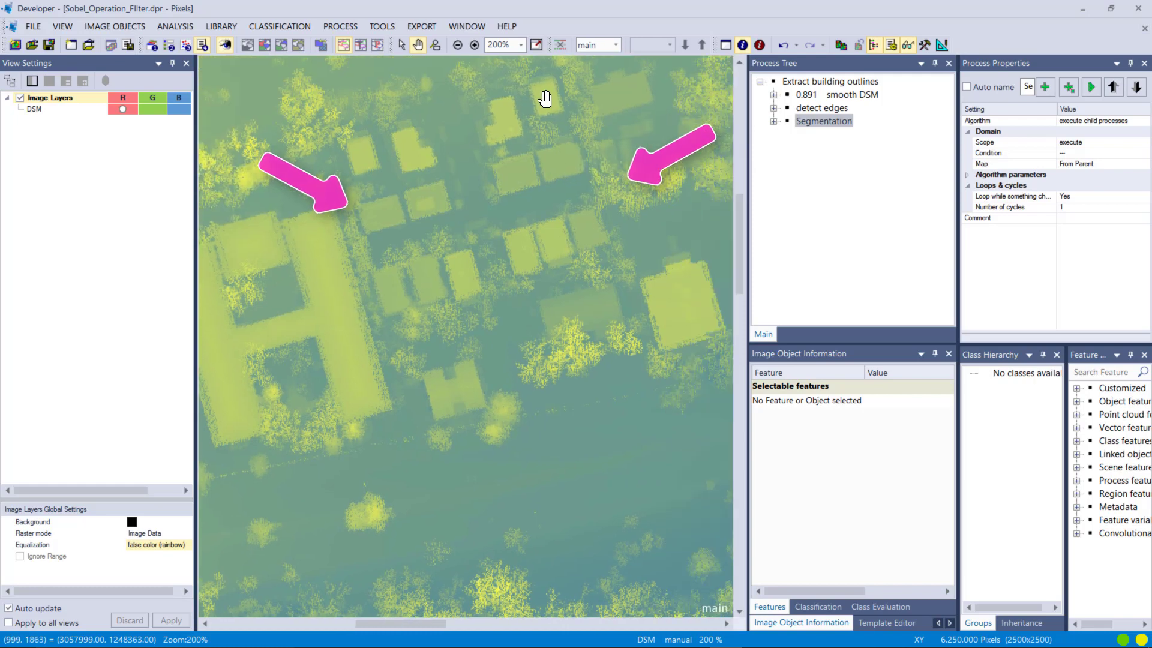
left_click(474, 46)
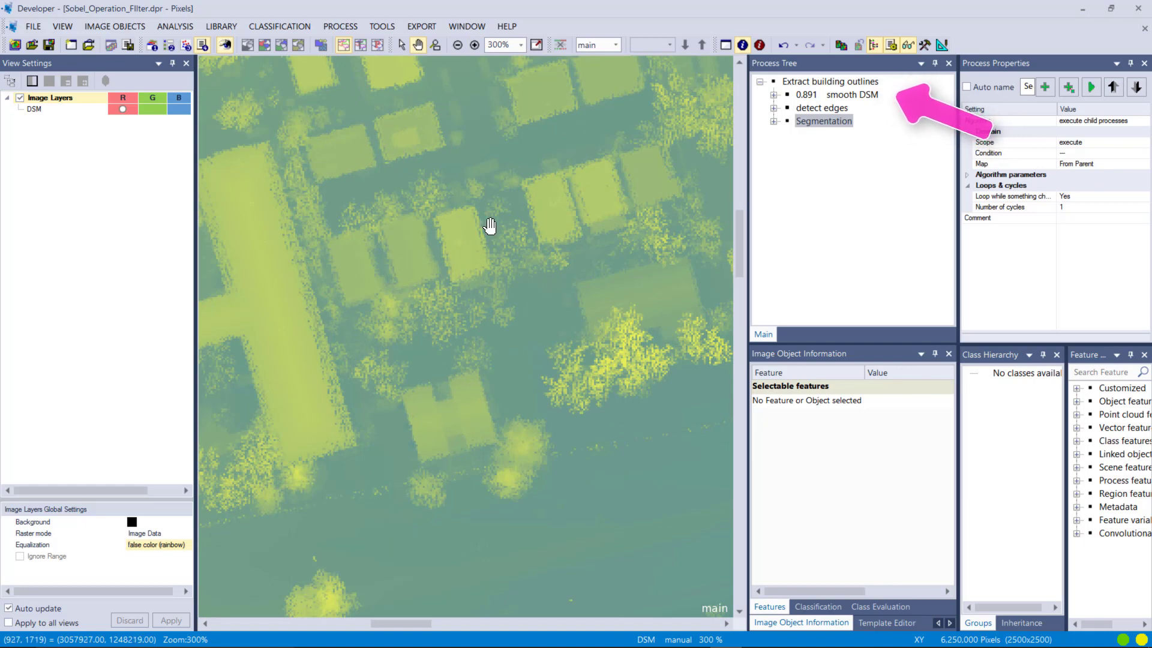
Execute the 3 x 1 median filter process under smooth DSM
left_click(775, 95)
left_click(805, 112)
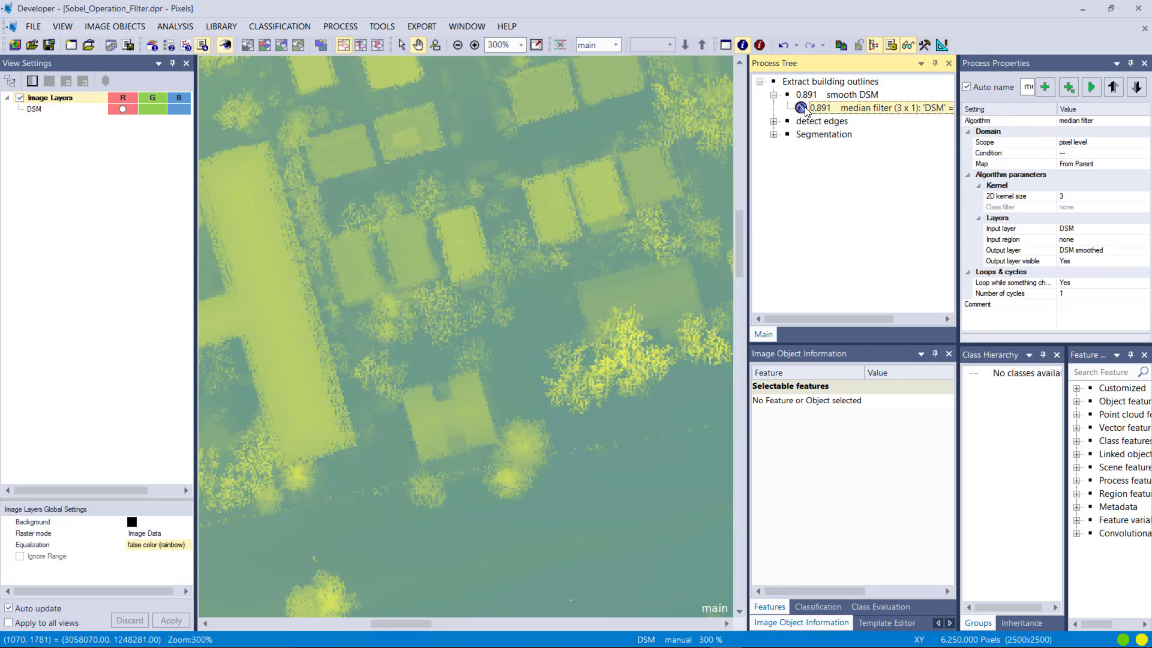
right_click(820, 112)
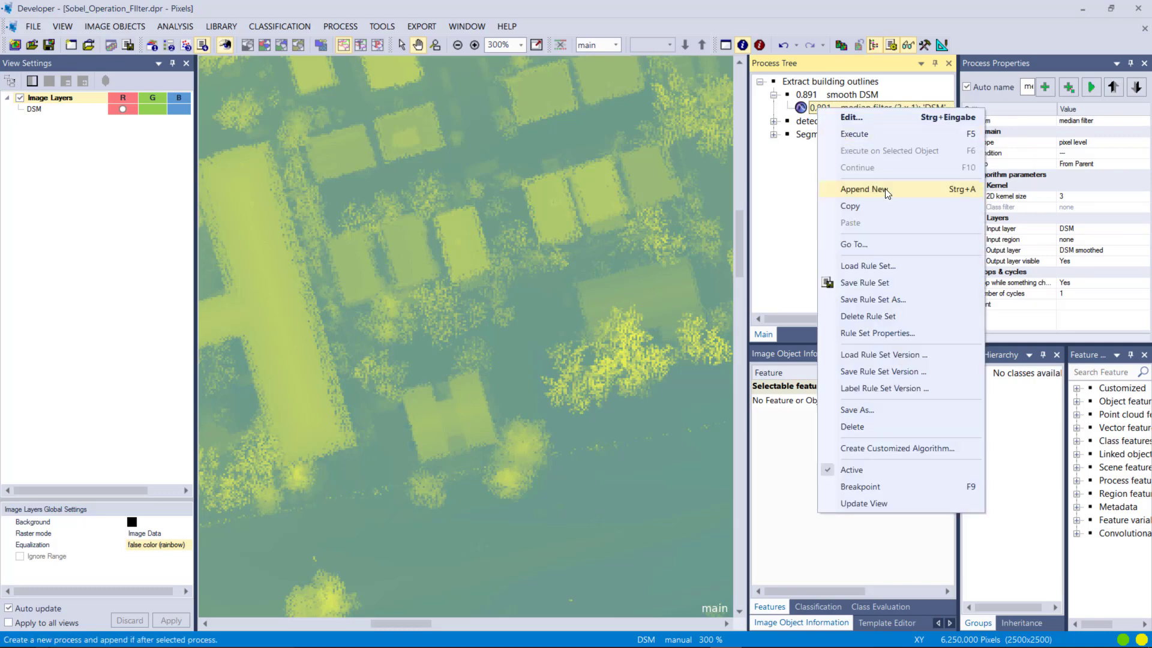
left_click(869, 136)
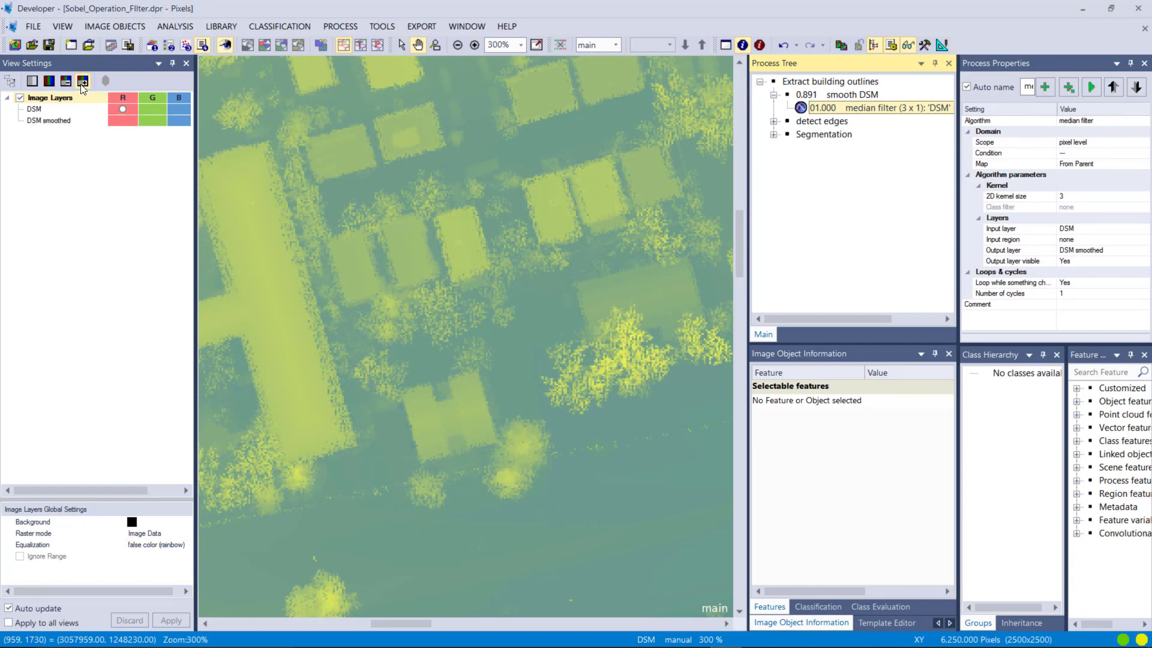
Display the DSM smoothed layer and zoom out to the river and nearby houses
left_click(82, 83)
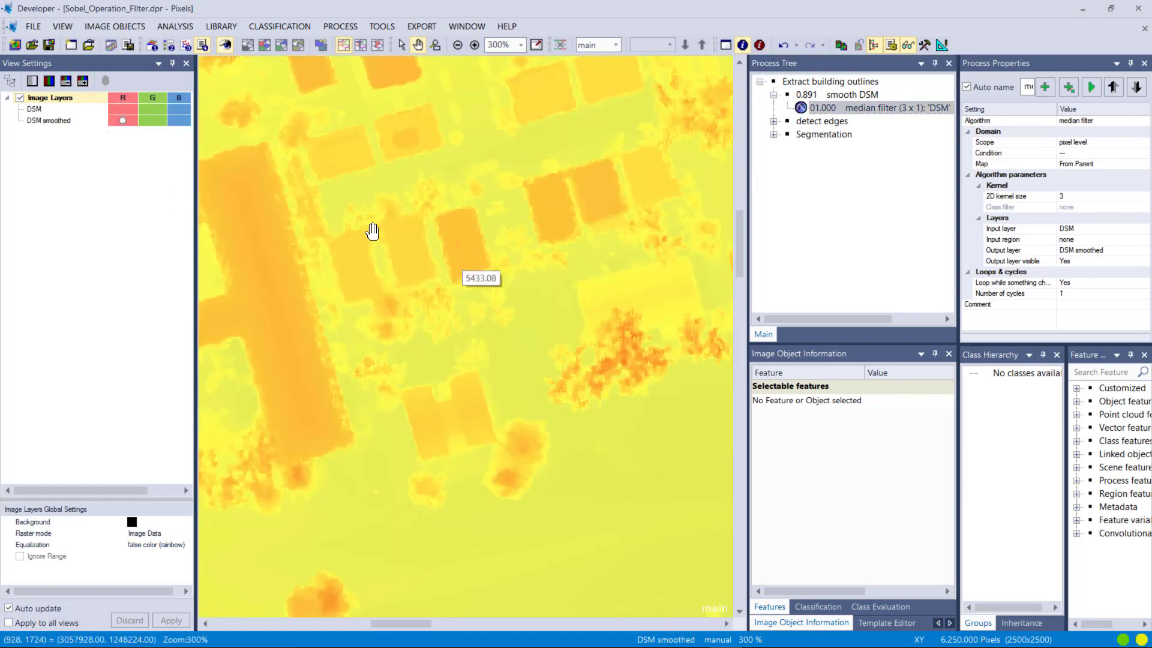
left_click_drag(275, 245, 442, 162)
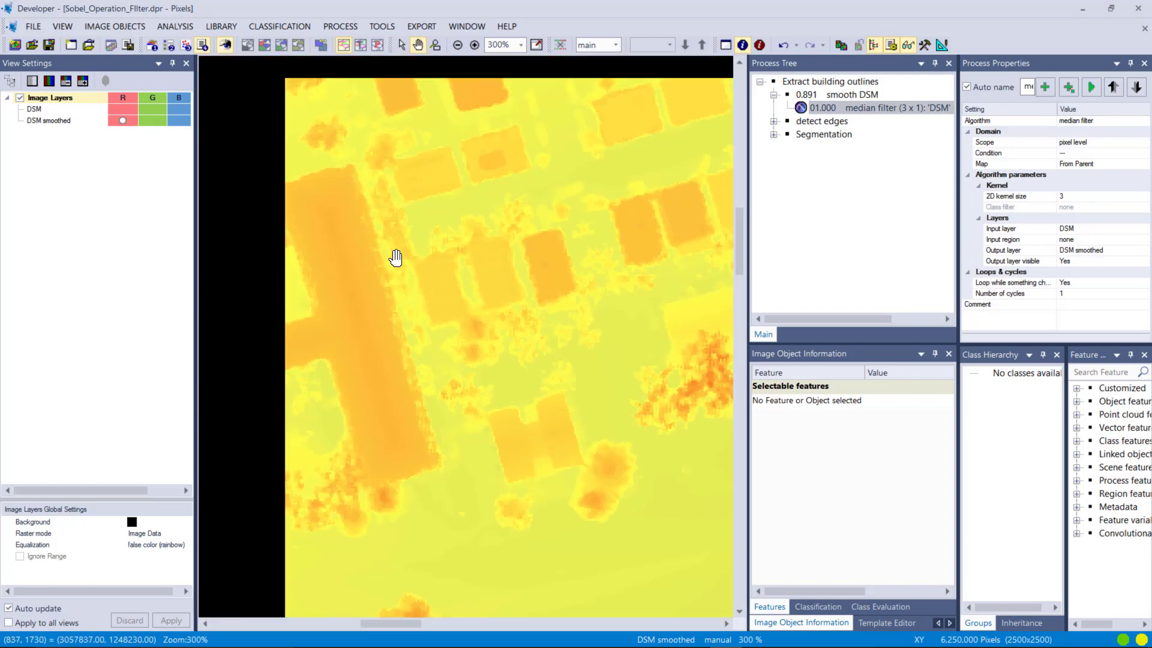
left_click(457, 45)
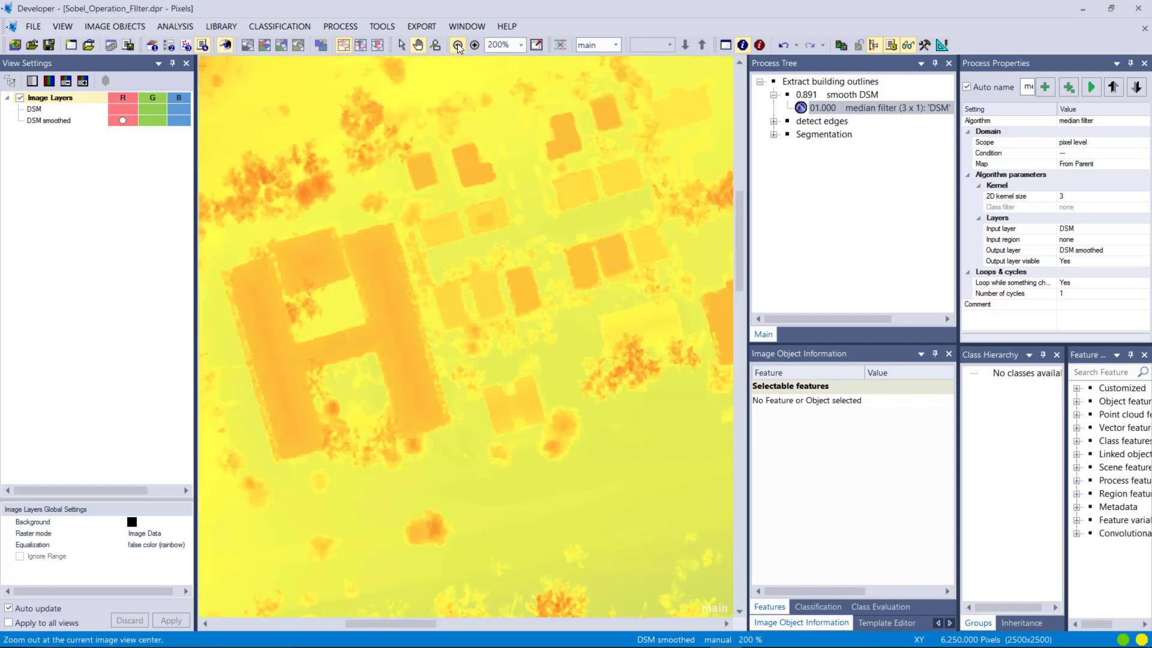
left_click(458, 45)
left_click_drag(501, 388, 419, 187)
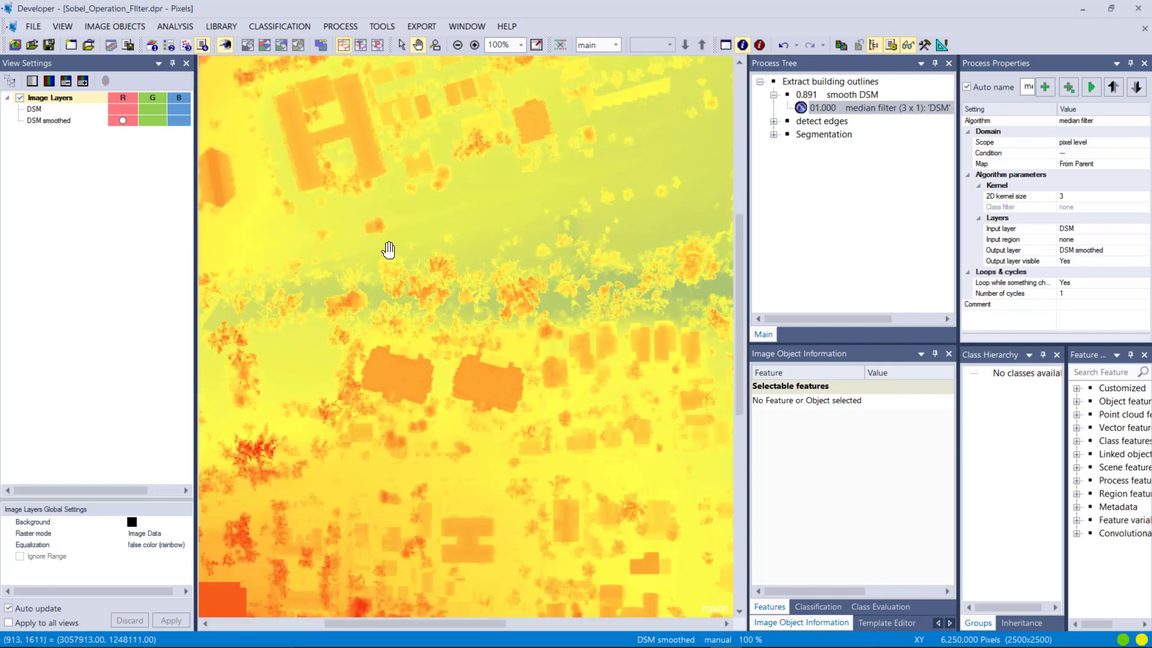
Open the sobel operator filter under detect edges and verify its DSM smoothed input and 'sobel filter' output
left_click(774, 94)
left_click(775, 108)
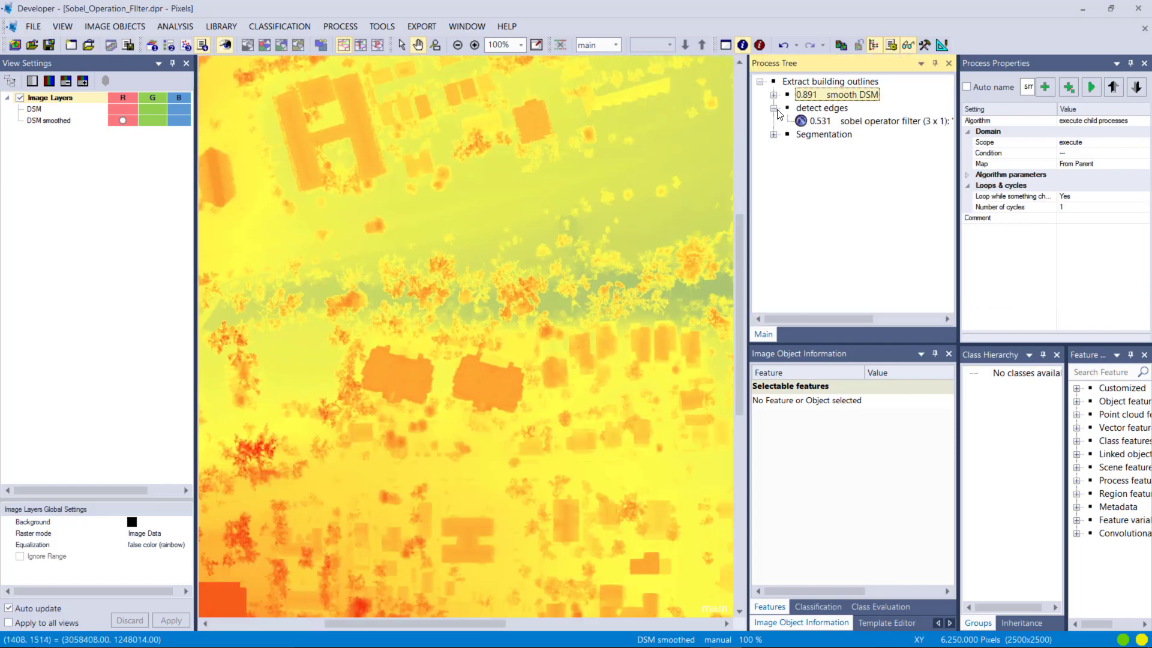
double_click(837, 121)
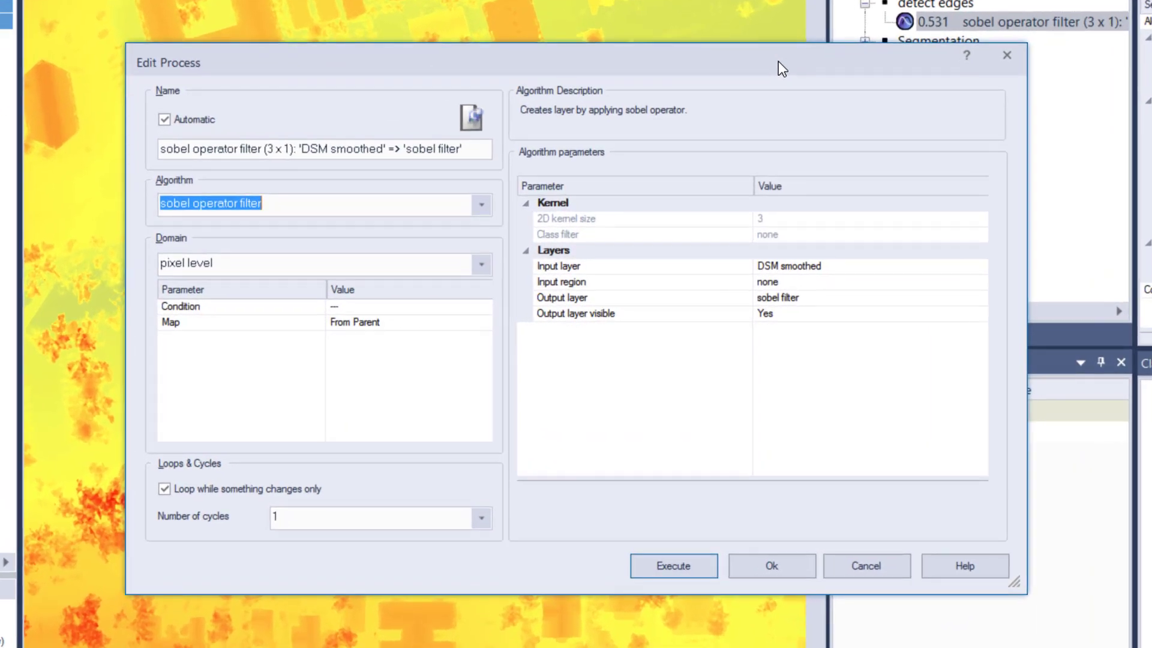
left_click(358, 198)
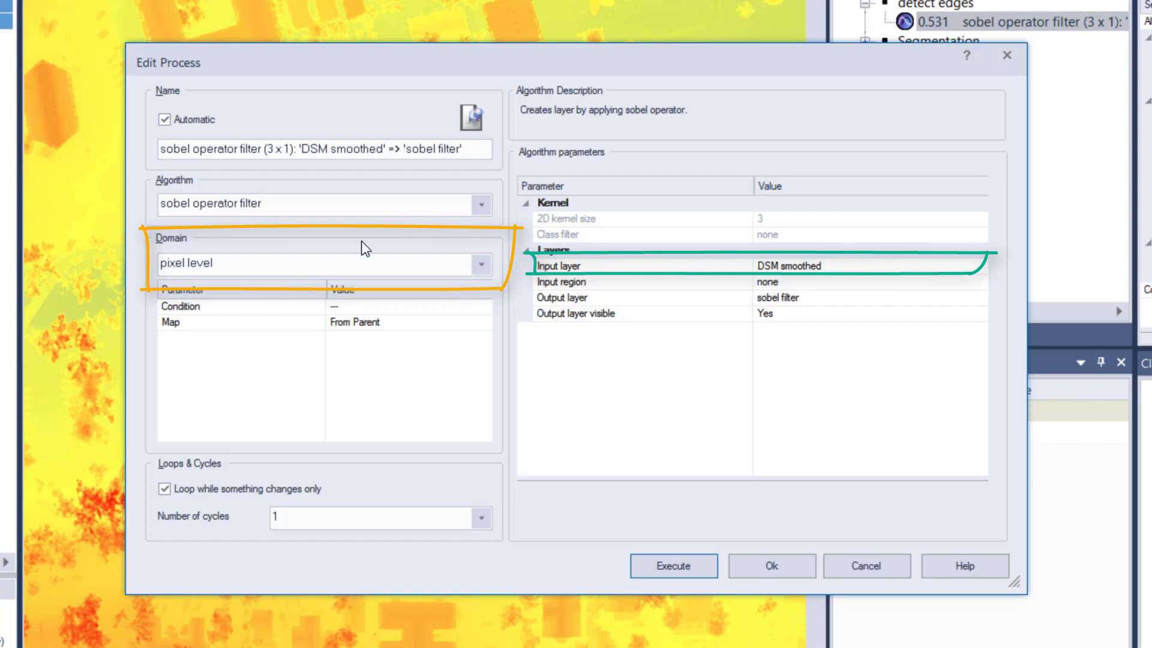
left_click(892, 268)
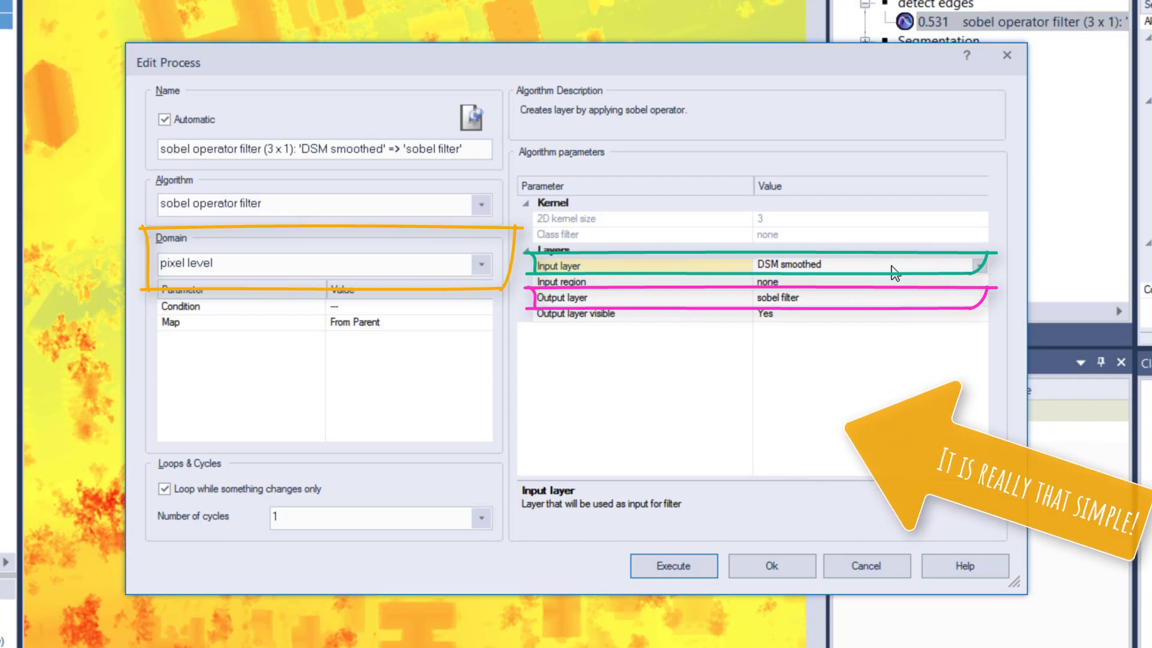
left_click(843, 298)
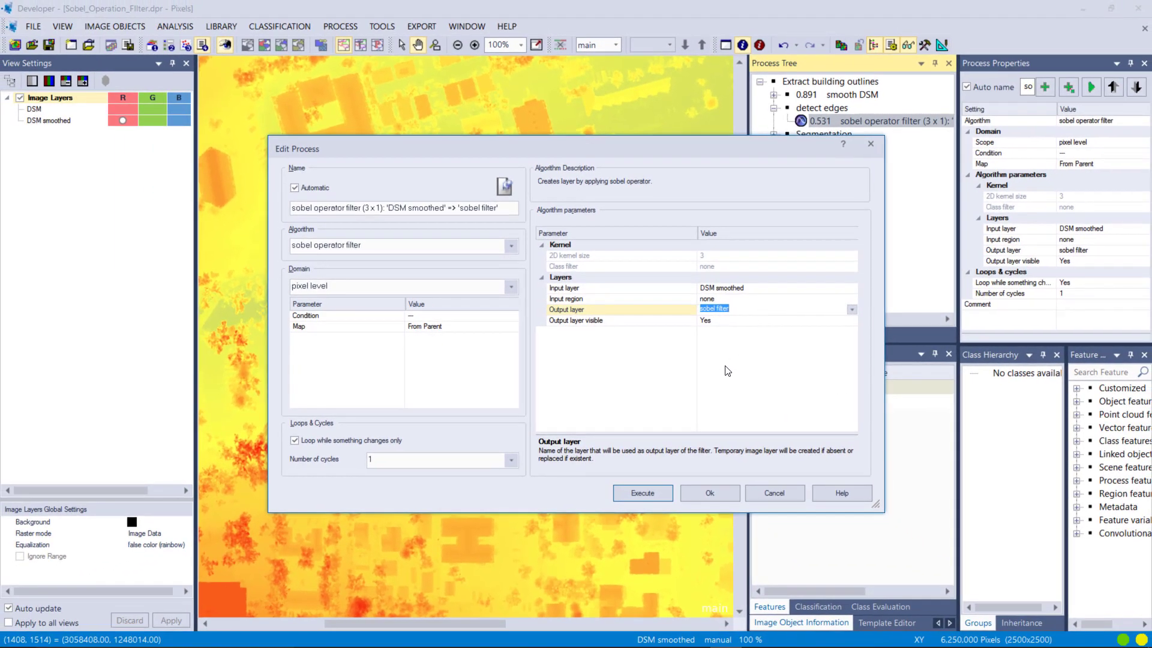
left_click(727, 370)
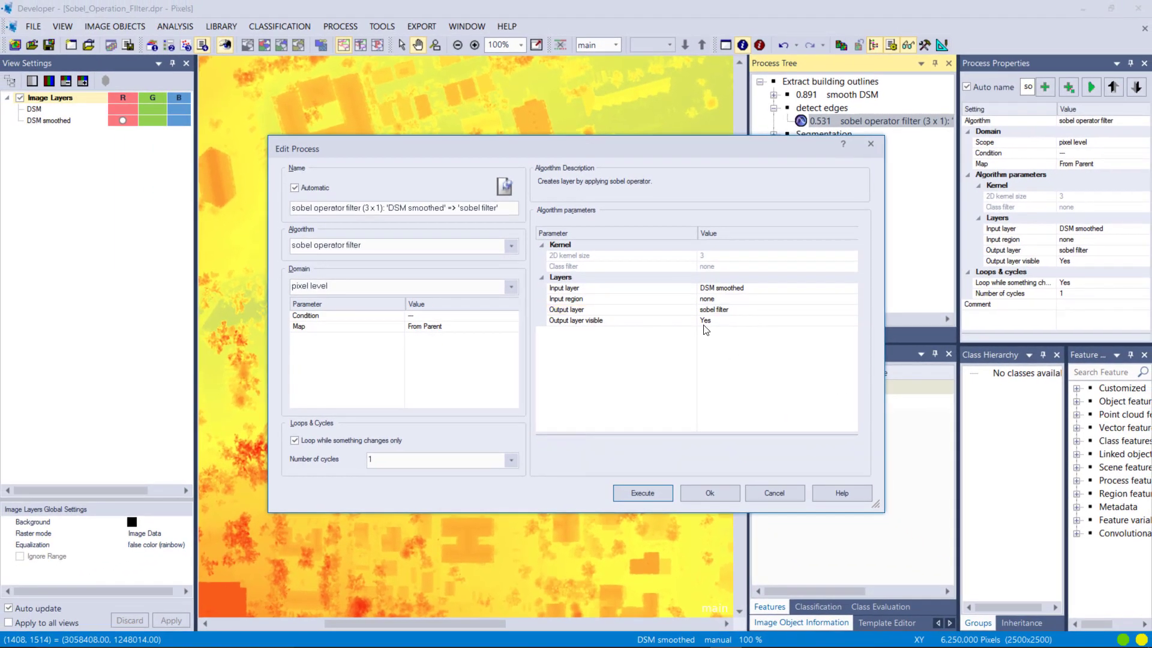
Run the Sobel filter and display the resulting sobel filter layer
left_click(643, 493)
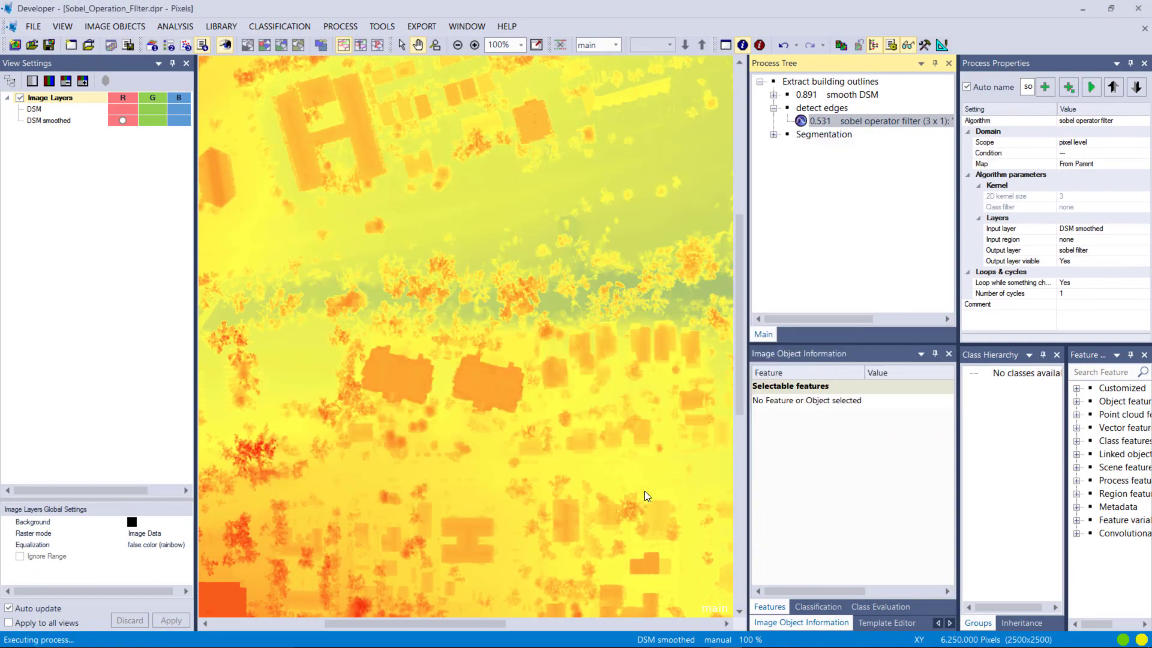
left_click(84, 81)
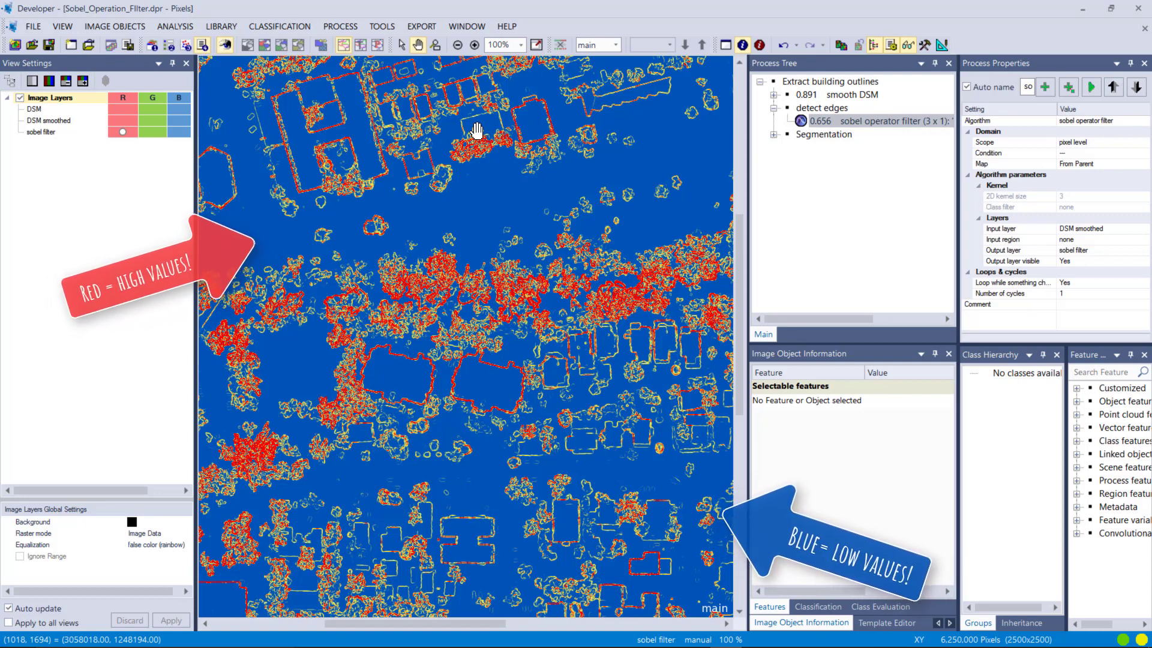
scroll(477, 131, "up", 4)
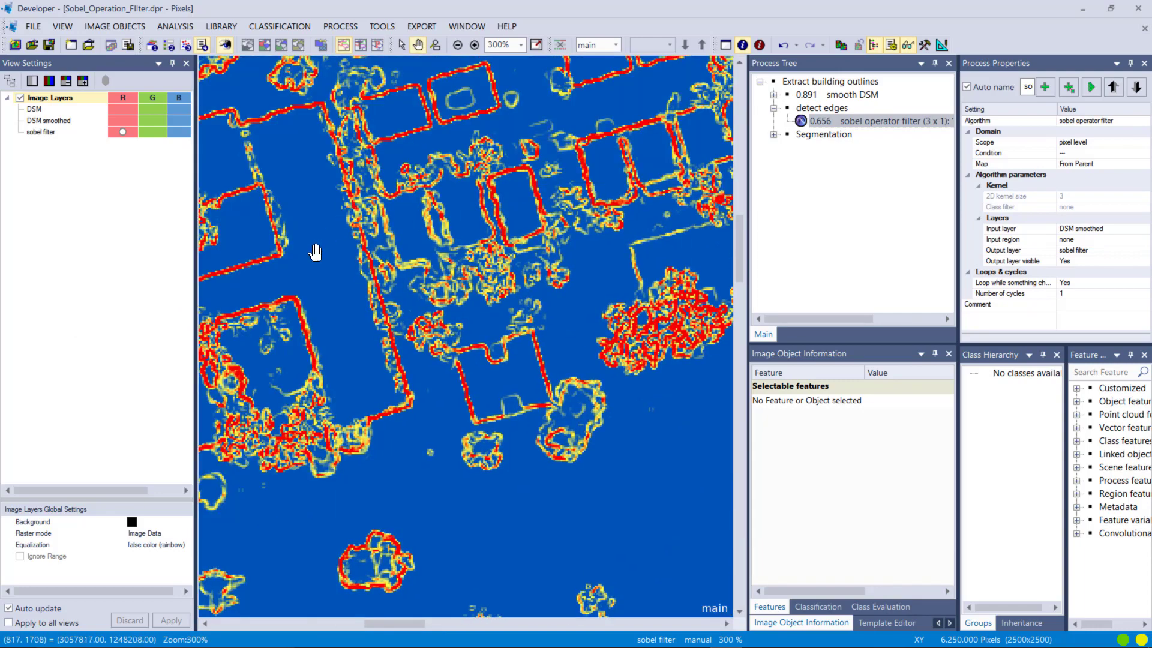
left_click_drag(316, 250, 412, 236)
Mix DSM smoothed and sobel filter as RGB with sobel in red, then pan the scene
left_click(151, 108)
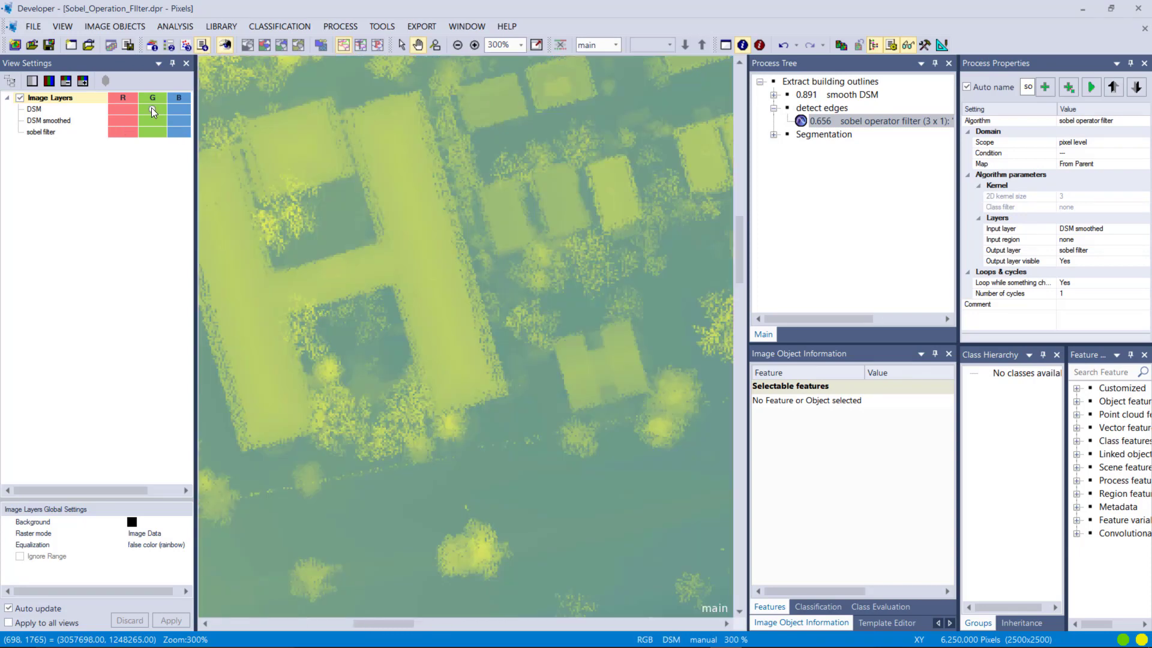
left_click(52, 84)
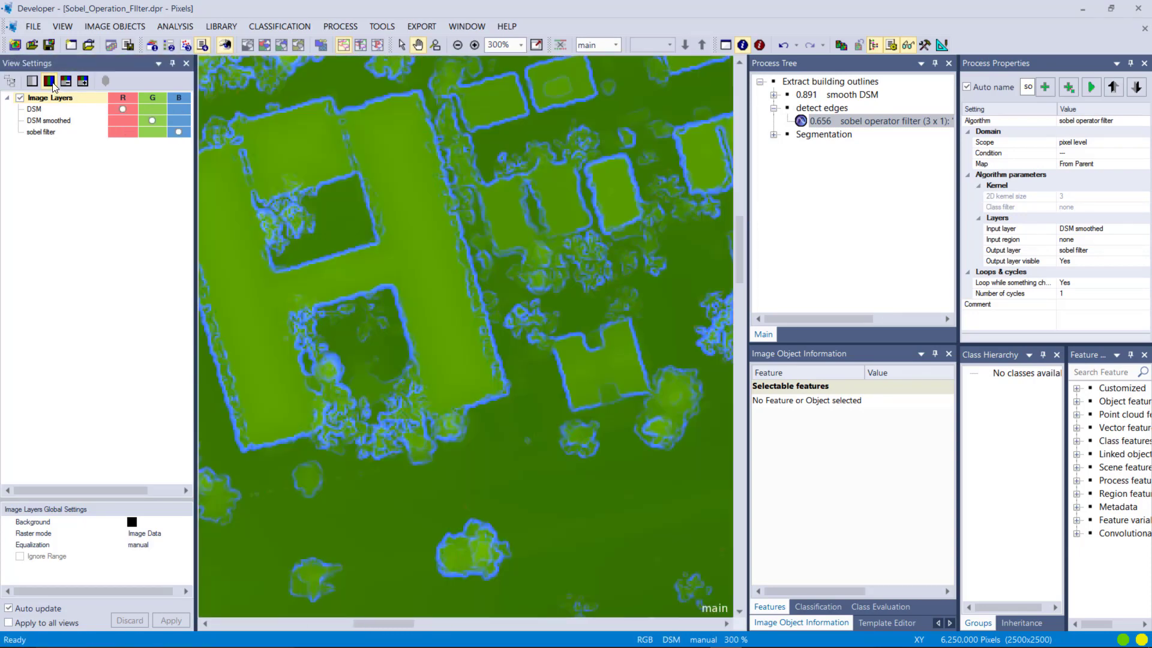
left_click(126, 130)
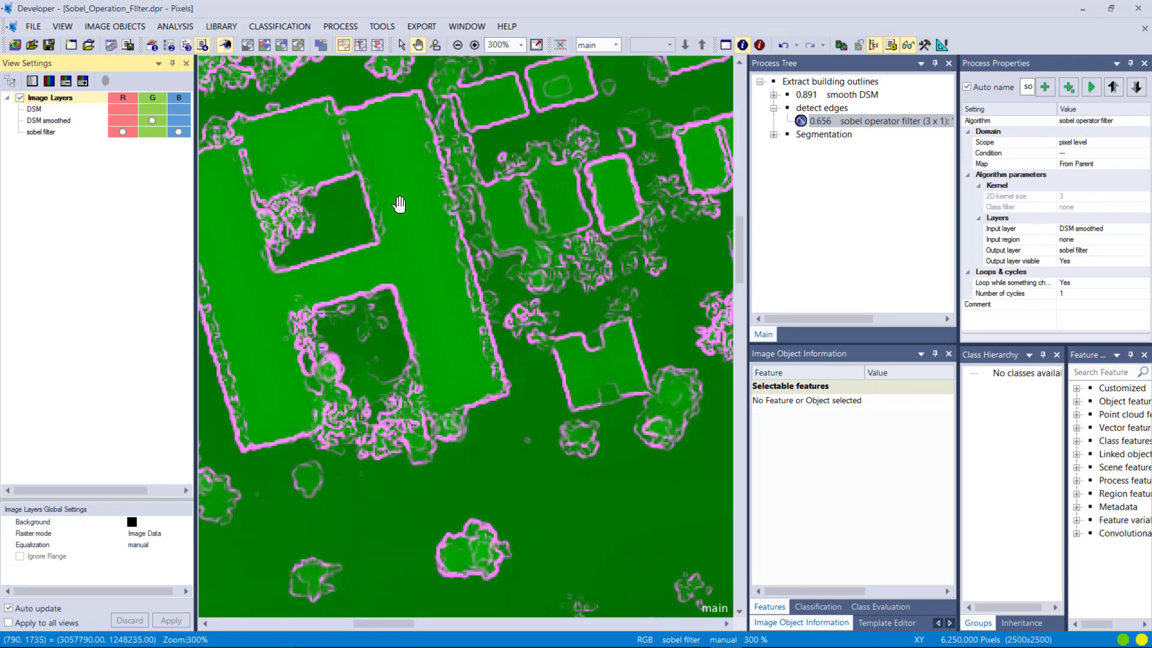
scroll(407, 210, "right", 5)
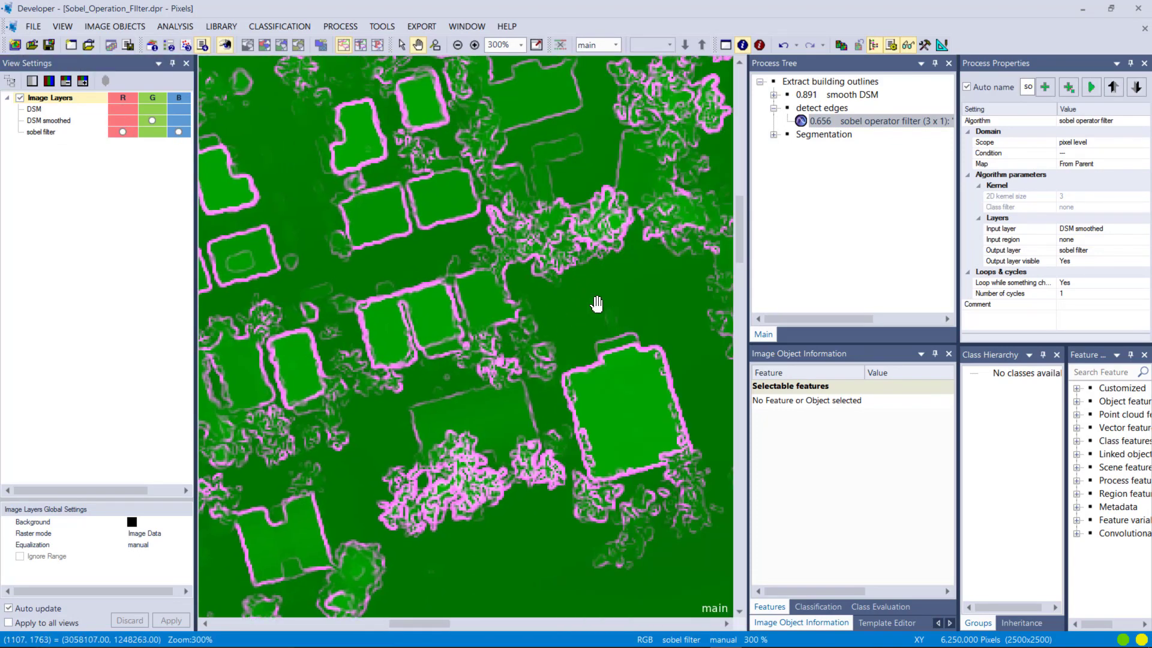
left_click_drag(580, 288, 432, 186)
mouse_move(558, 305)
left_mouse_down()
mouse_move(396, 354)
mouse_move(419, 387)
mouse_move(334, 455)
mouse_move(403, 399)
mouse_move(471, 259)
left_mouse_up()
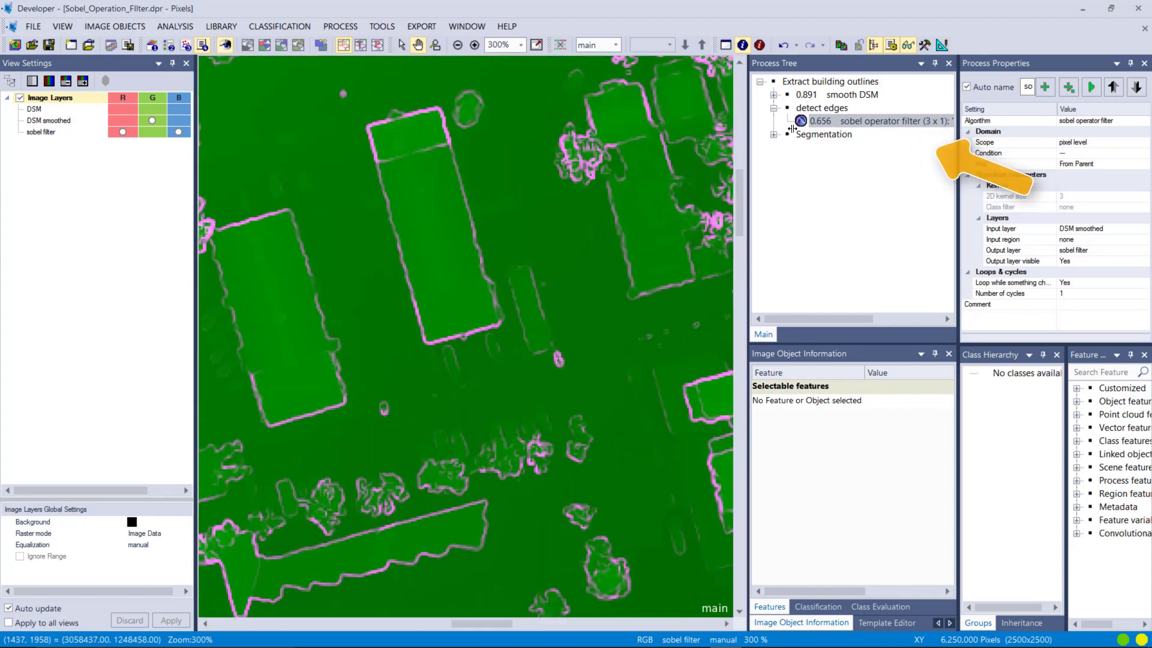
Execute the multi-threshold segmentation process (threshold 2 on sobel filter, min size 200)
left_click(774, 108)
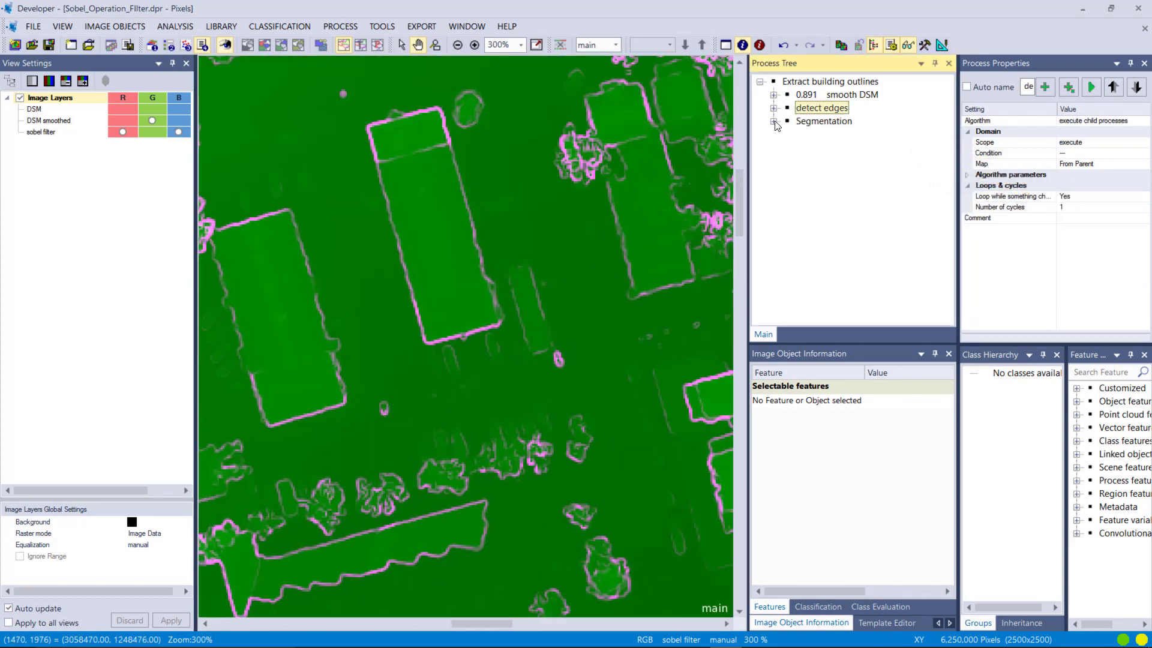
left_click(775, 122)
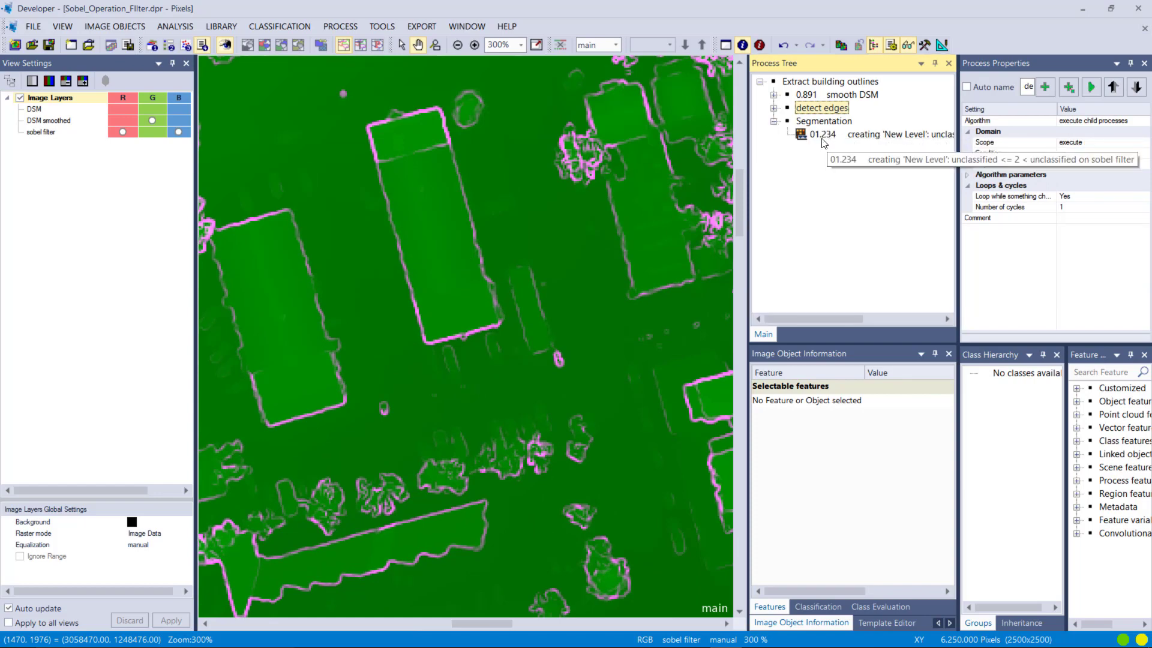
double_click(823, 134)
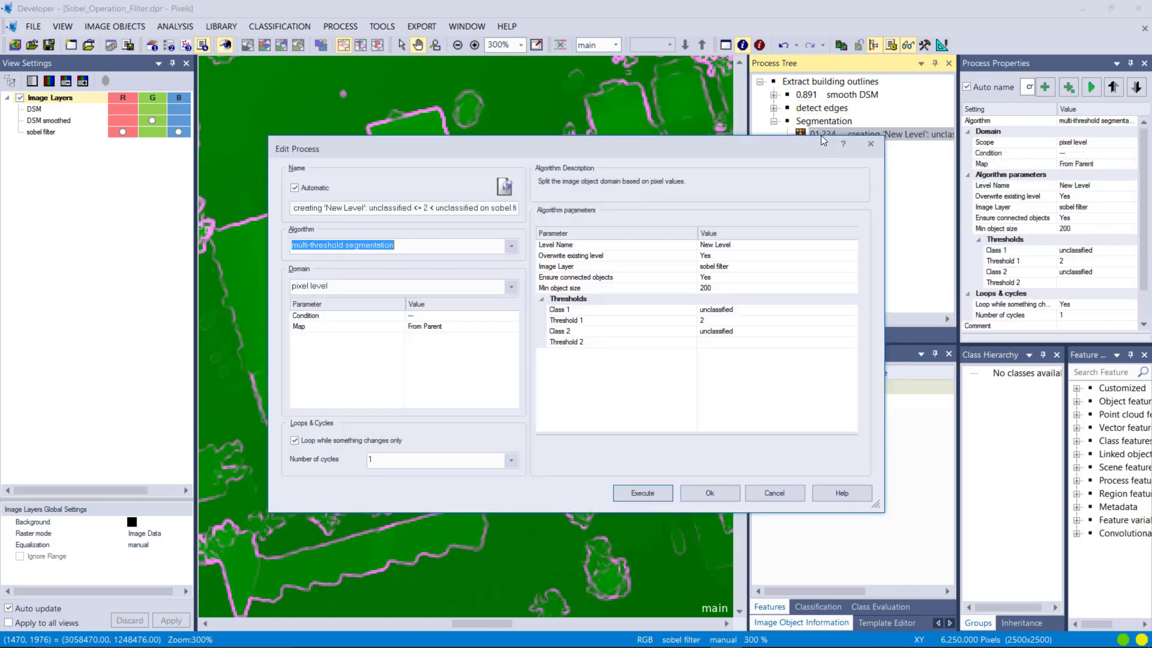
left_click(457, 244)
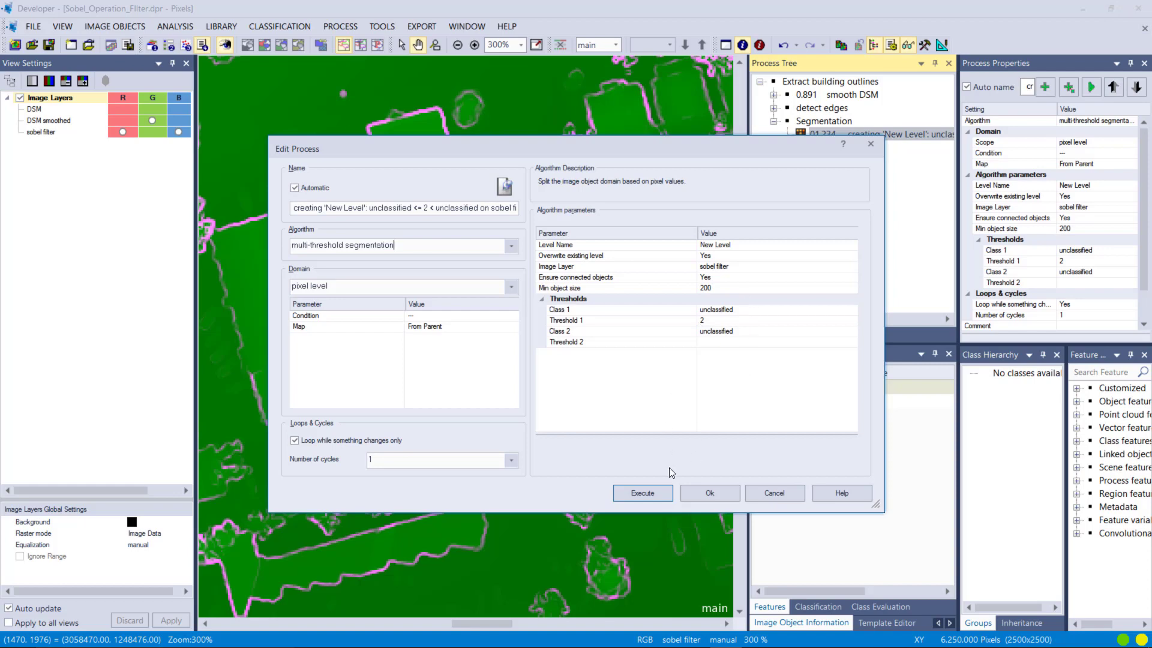
left_click(646, 491)
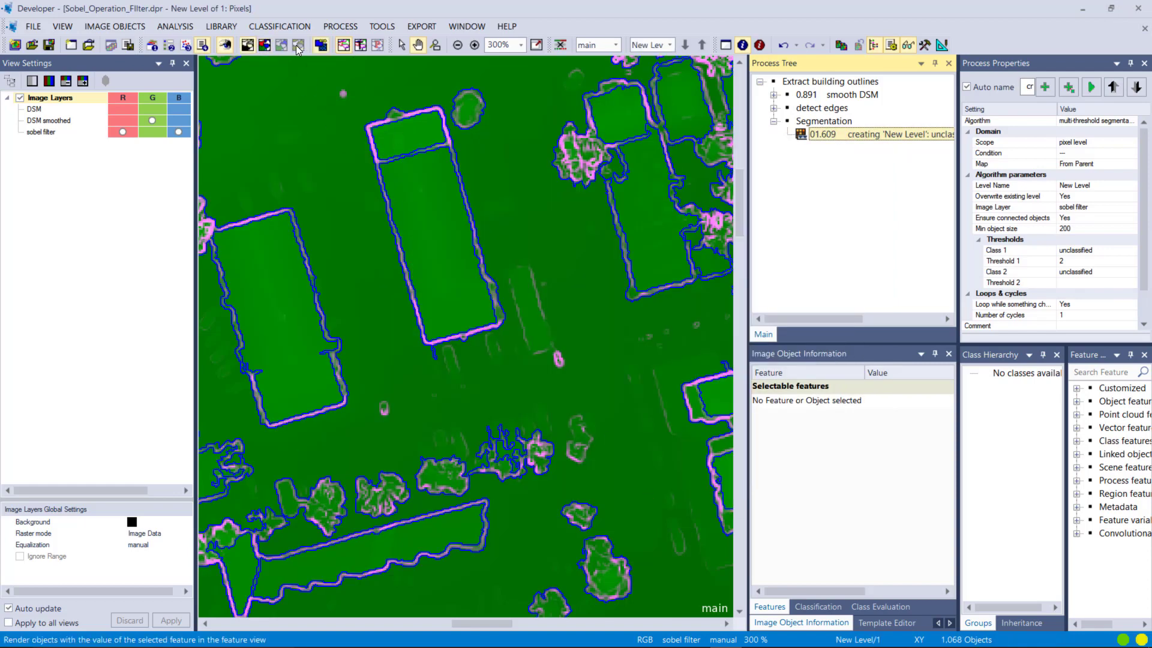
Select a building object and show DSM smoothed as a single grayscale layer
left_click(406, 46)
left_click(406, 238)
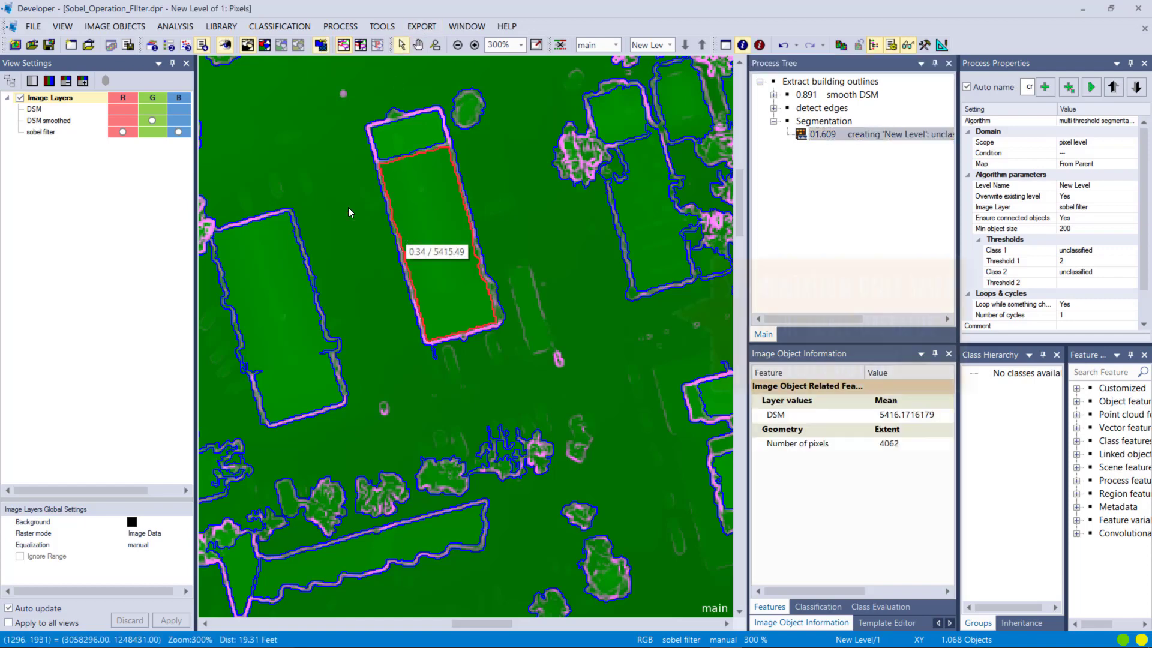
left_click(36, 83)
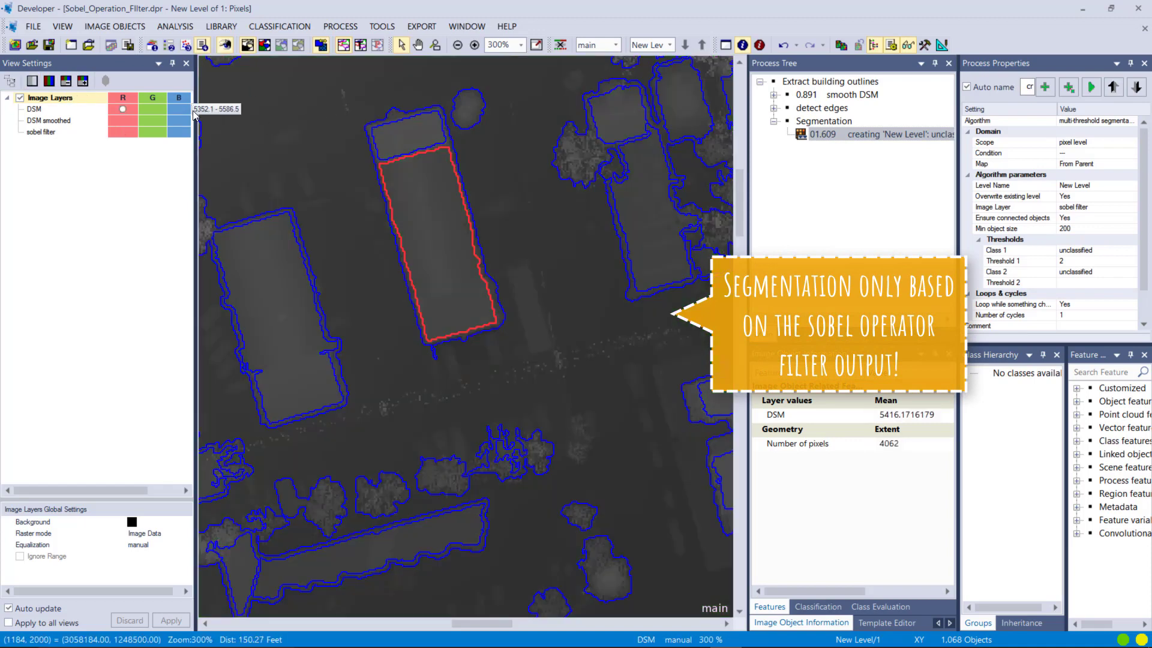
left_click(84, 84)
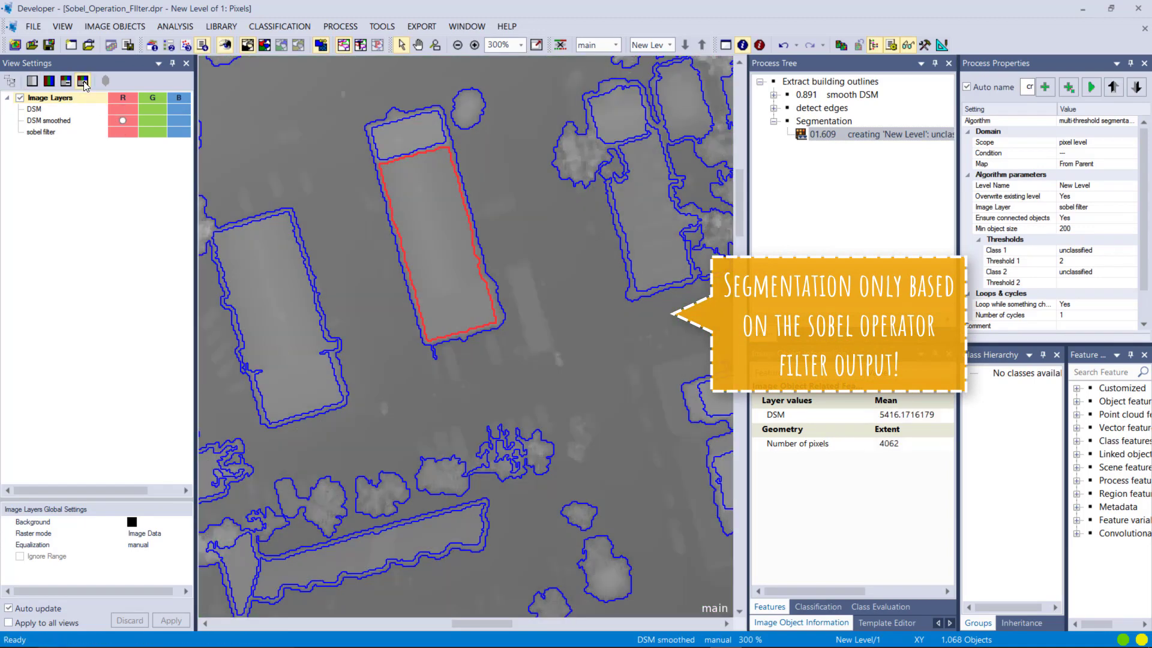
Narrow the DSM smoothed display range to 5313.03–5469.3 in Image Layer Equalization
left_click_drag(197, 136, 244, 140)
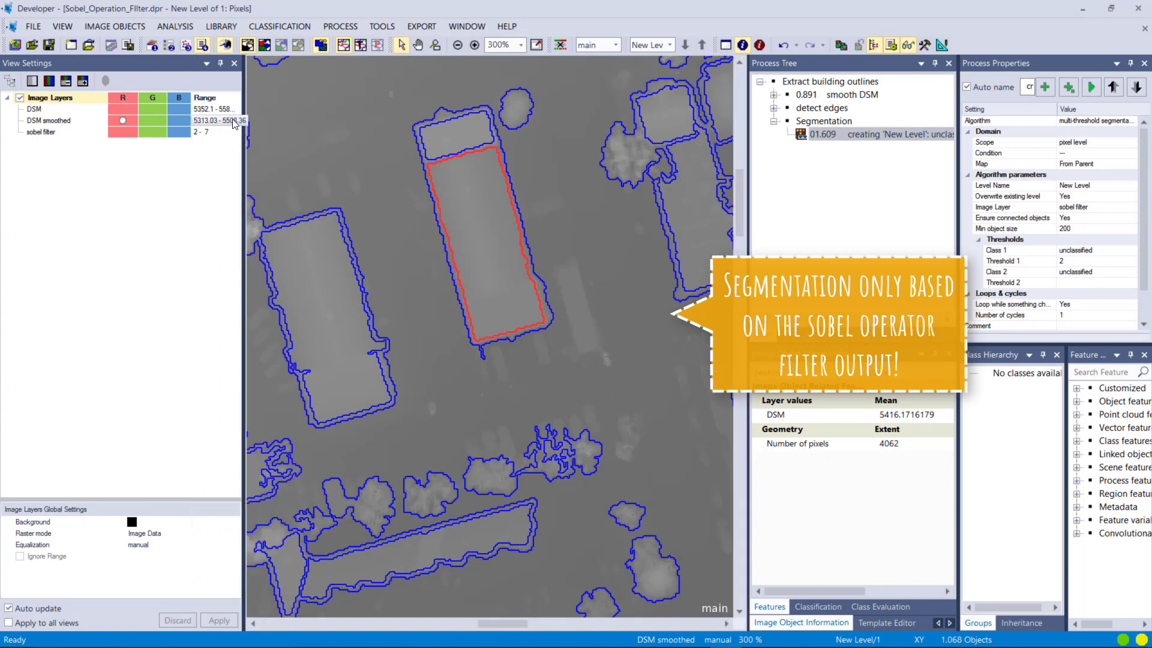
left_click(233, 123)
left_click(233, 120)
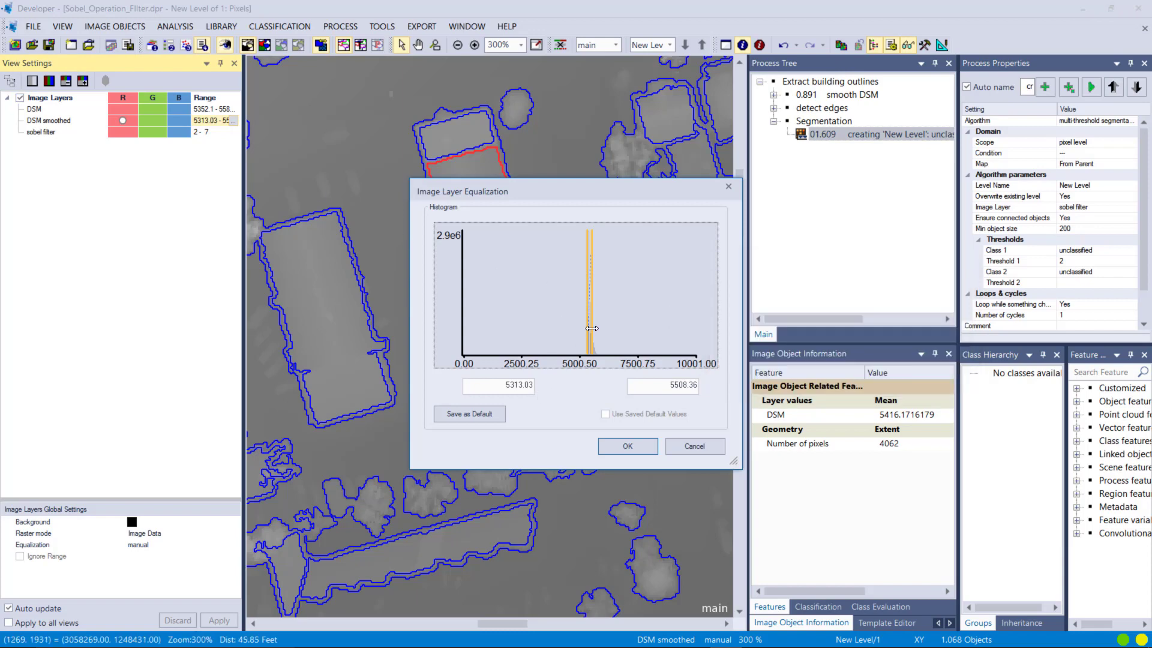
left_click_drag(592, 328, 591, 328)
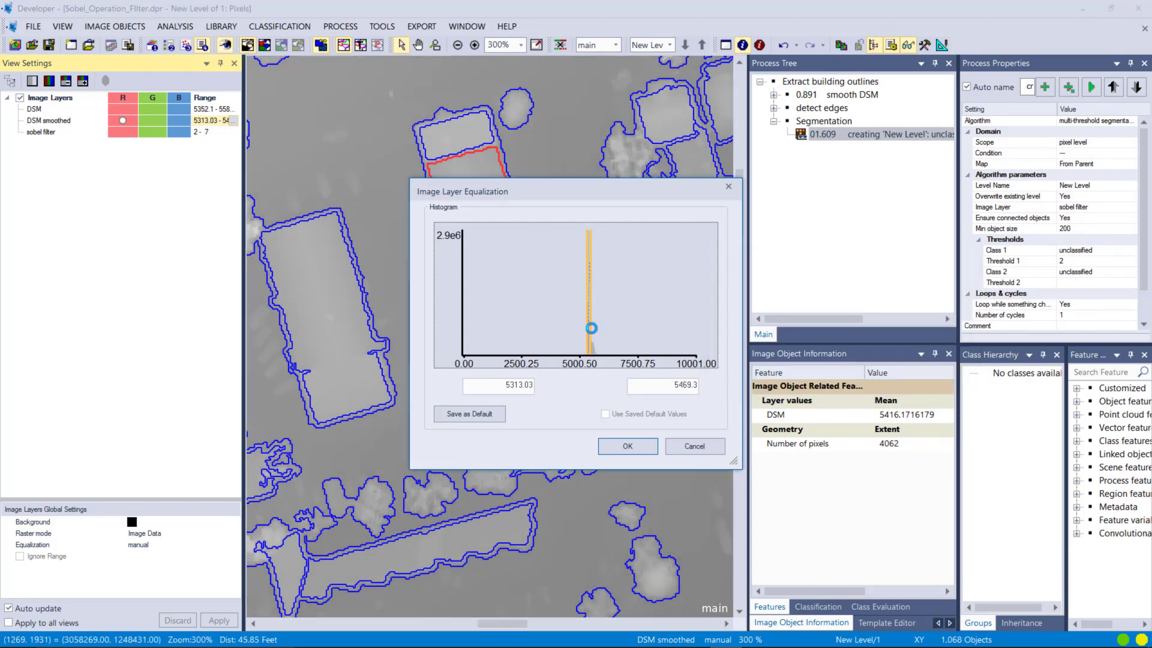
left_click(628, 446)
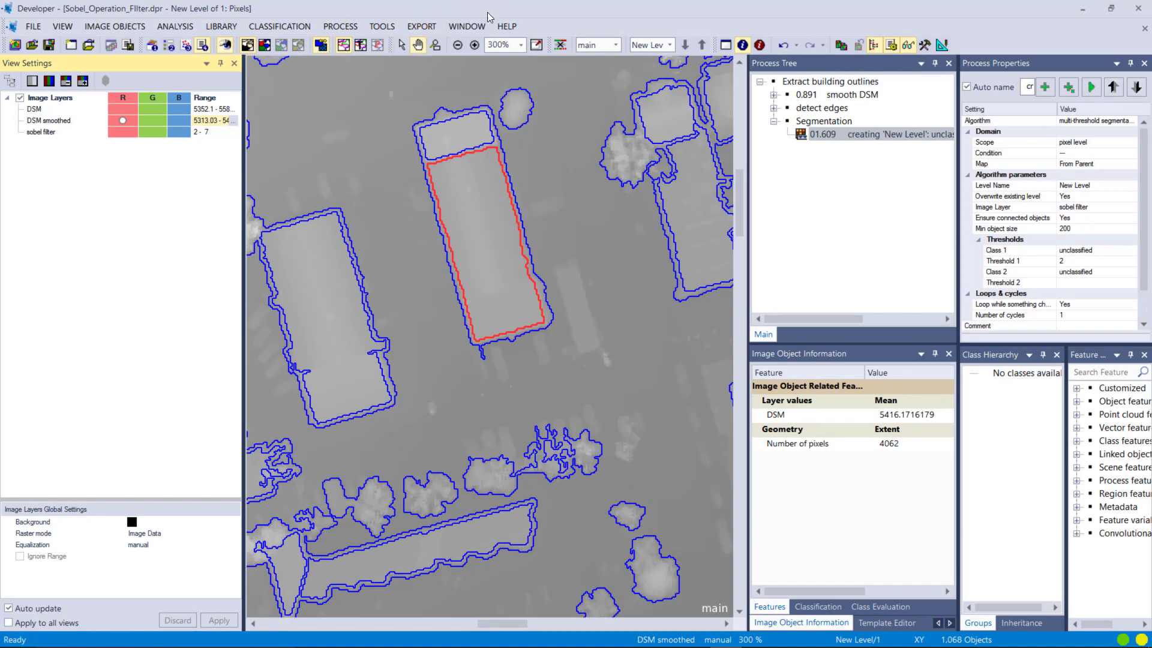
Zoom out to 100% and select several building objects to check their values
left_click(458, 46)
left_click(458, 46)
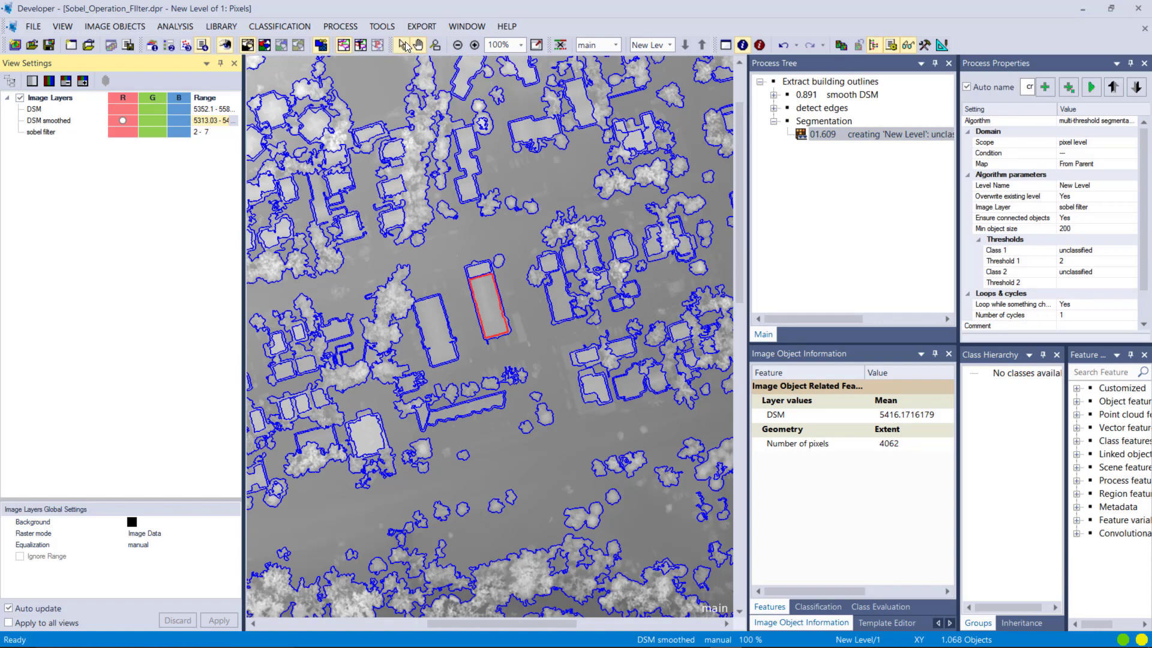
left_click(465, 148)
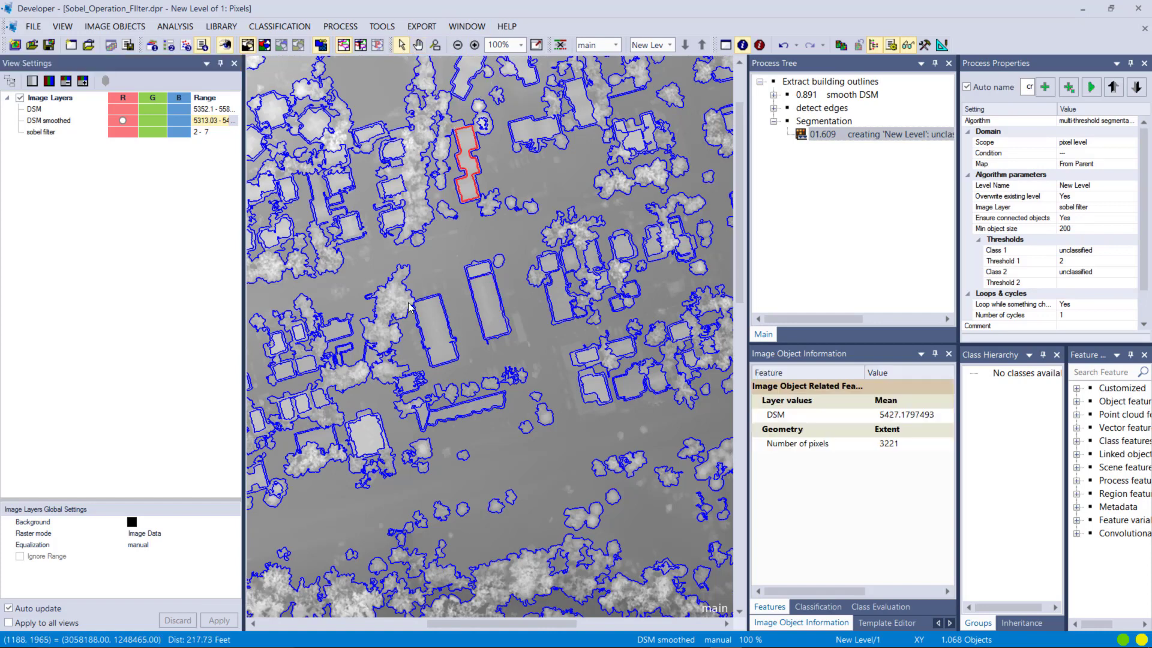
left_click(435, 337)
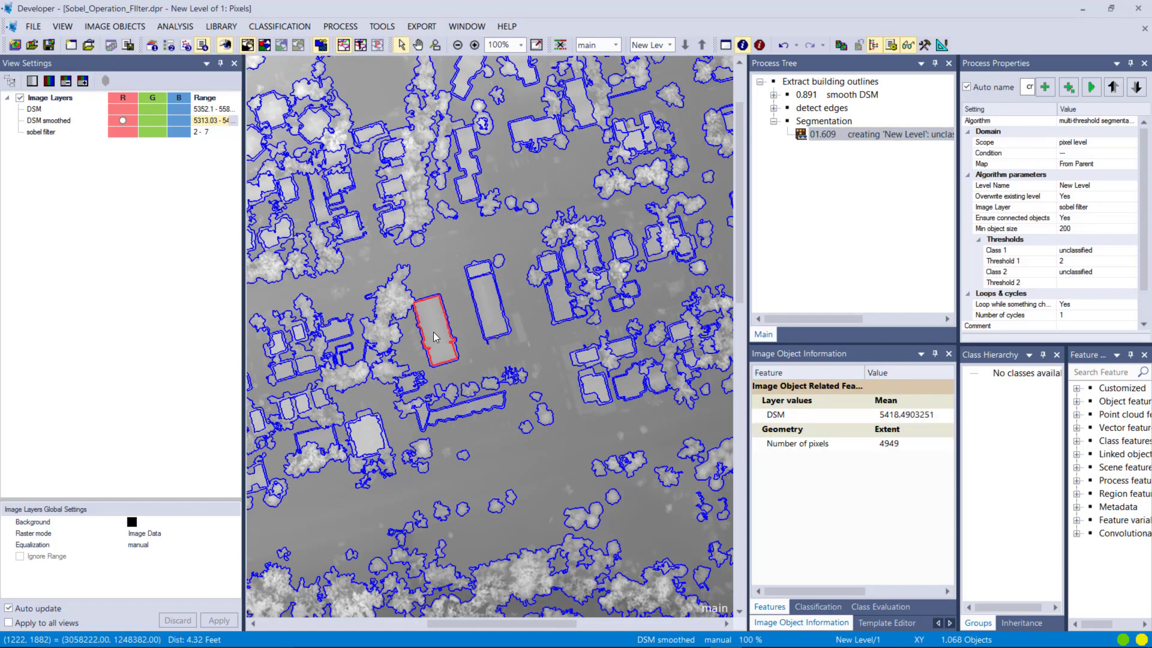
left_click(299, 334)
left_click(372, 444)
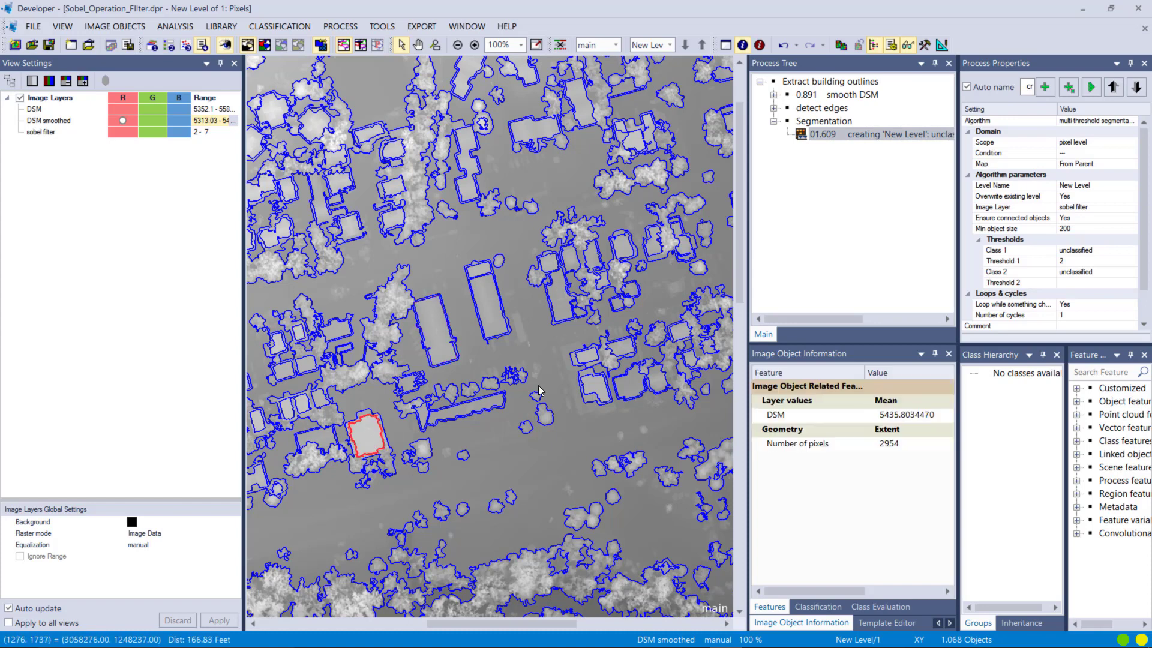
left_click(602, 390)
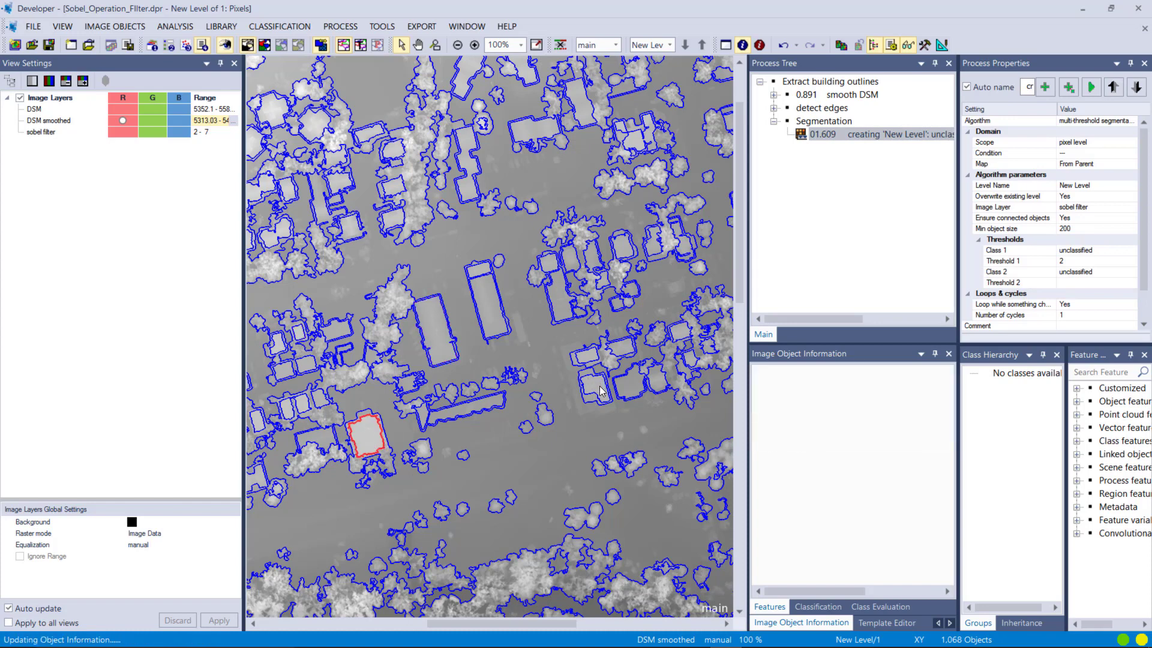
left_click(439, 337)
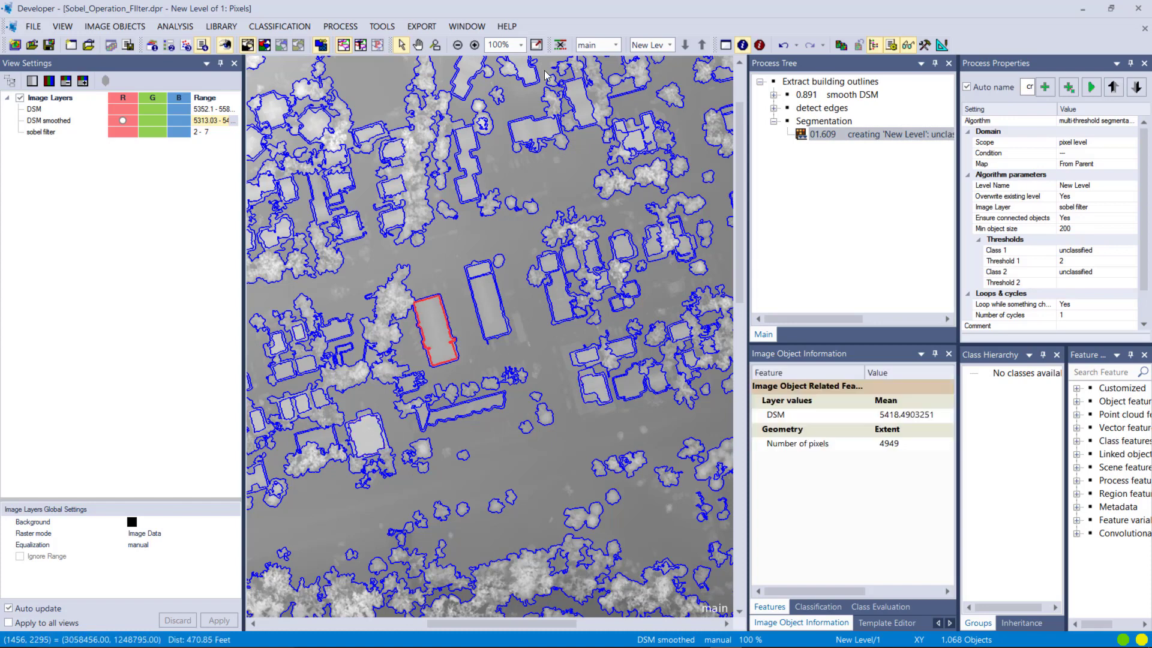
Pan the view southward to another part of the scene
left_click(419, 45)
left_click_drag(402, 329, 552, 174)
left_click_drag(370, 222, 464, 120)
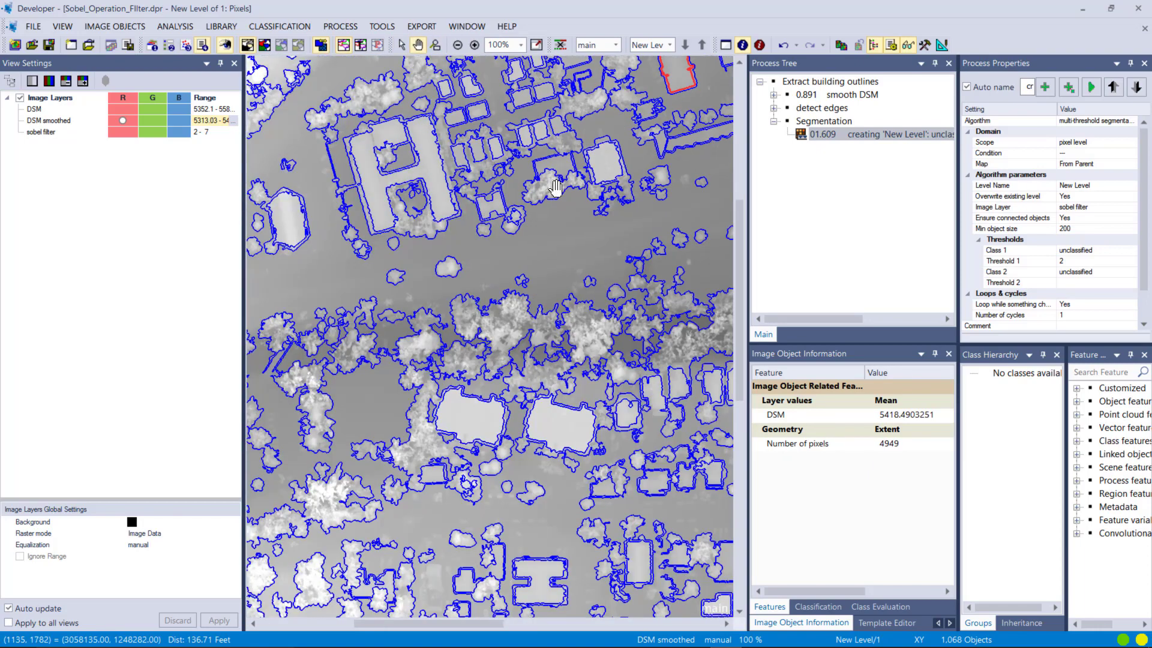
left_click_drag(578, 387, 439, 289)
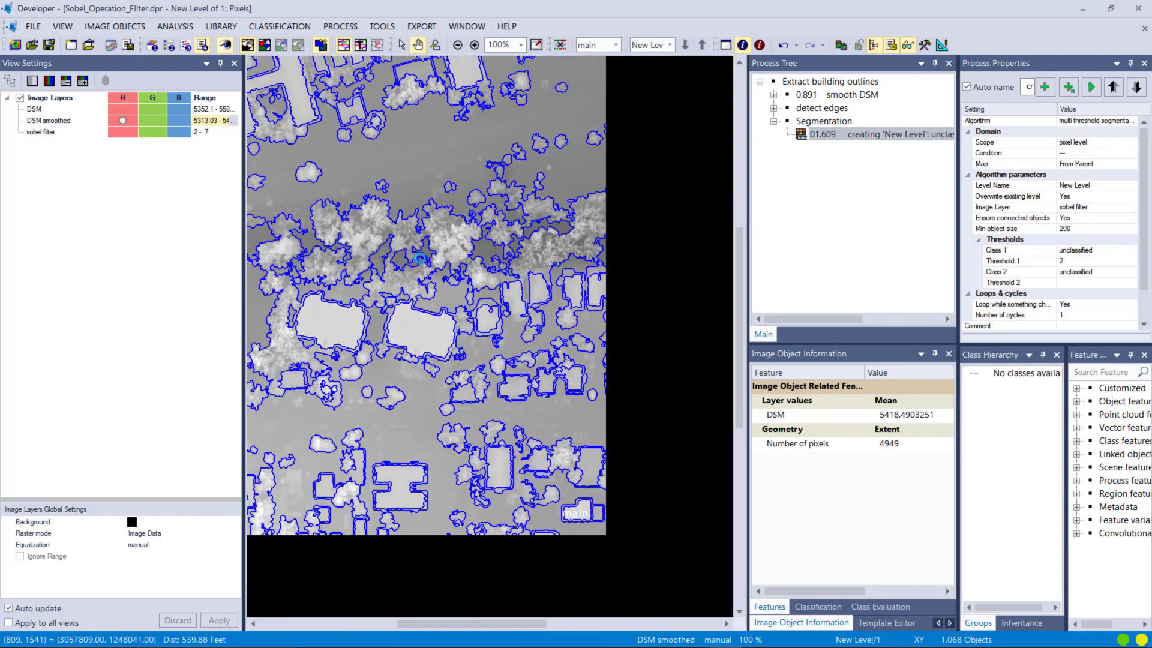
Select more buildings, including the H-shaped one and a small neighbour
left_click(402, 46)
left_click(350, 334)
left_click(418, 342)
left_click(402, 493)
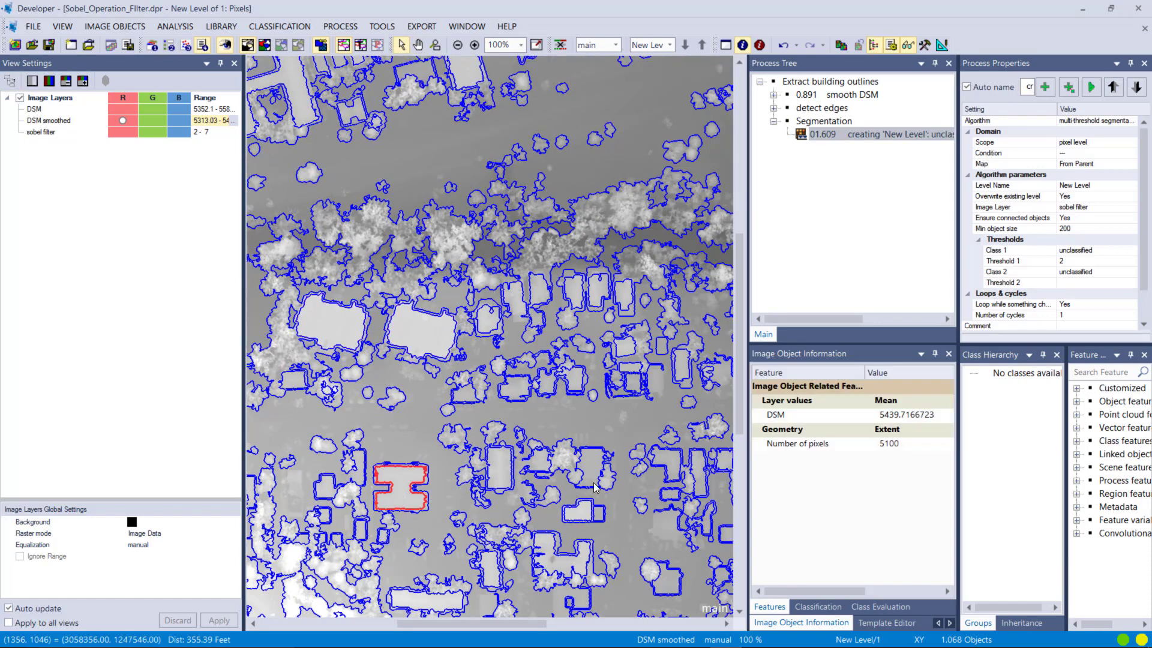
left_click(585, 516)
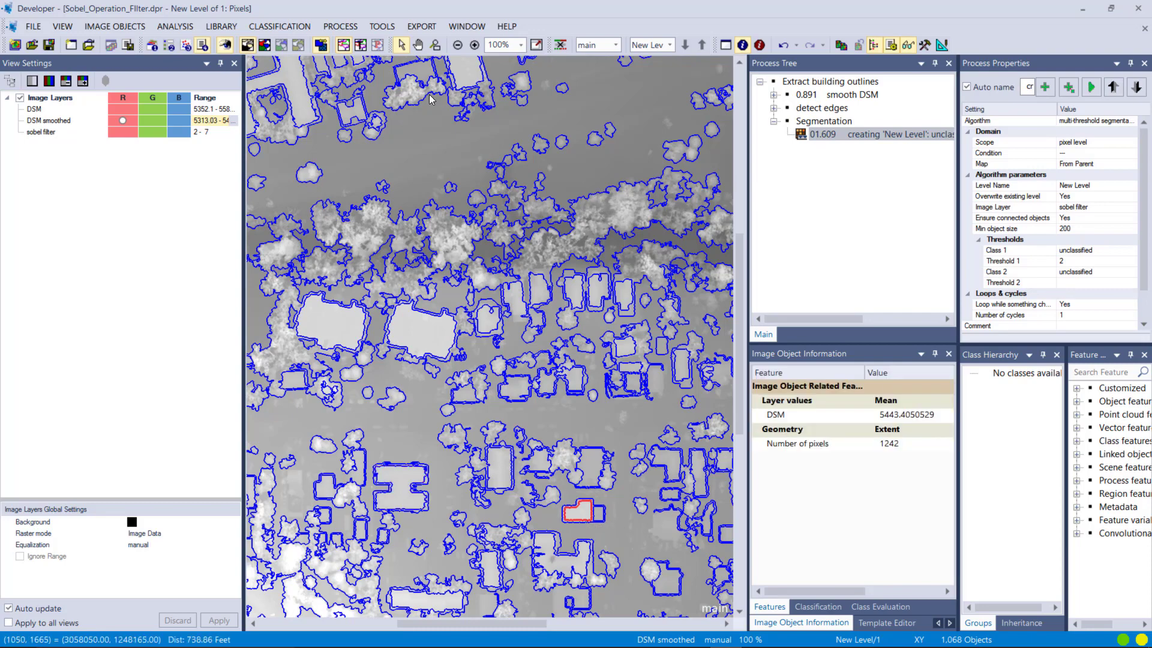
Pan to centre the large complex building in view
left_click(419, 45)
left_click_drag(626, 185, 450, 308)
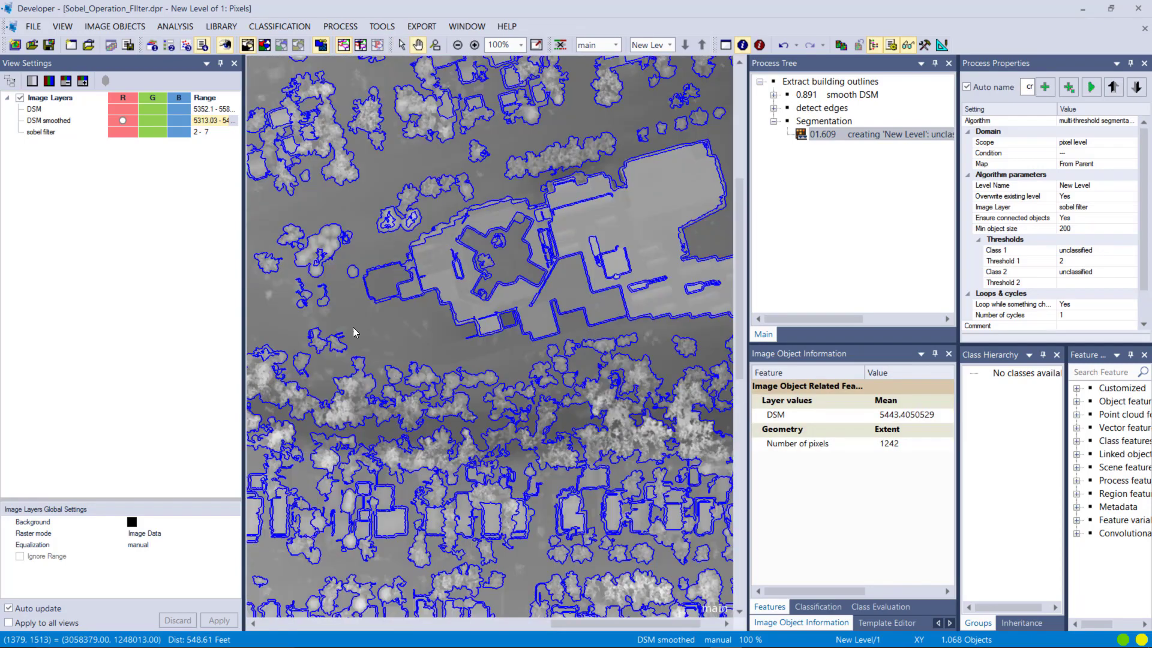
left_click_drag(571, 265, 357, 266)
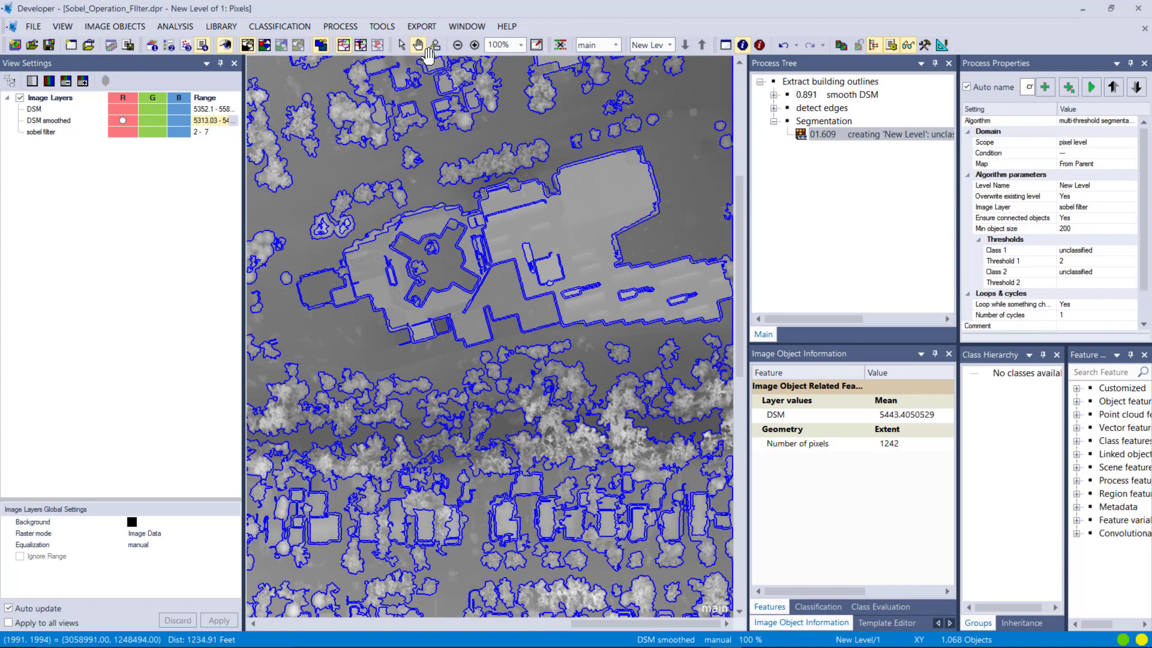
left_click(402, 46)
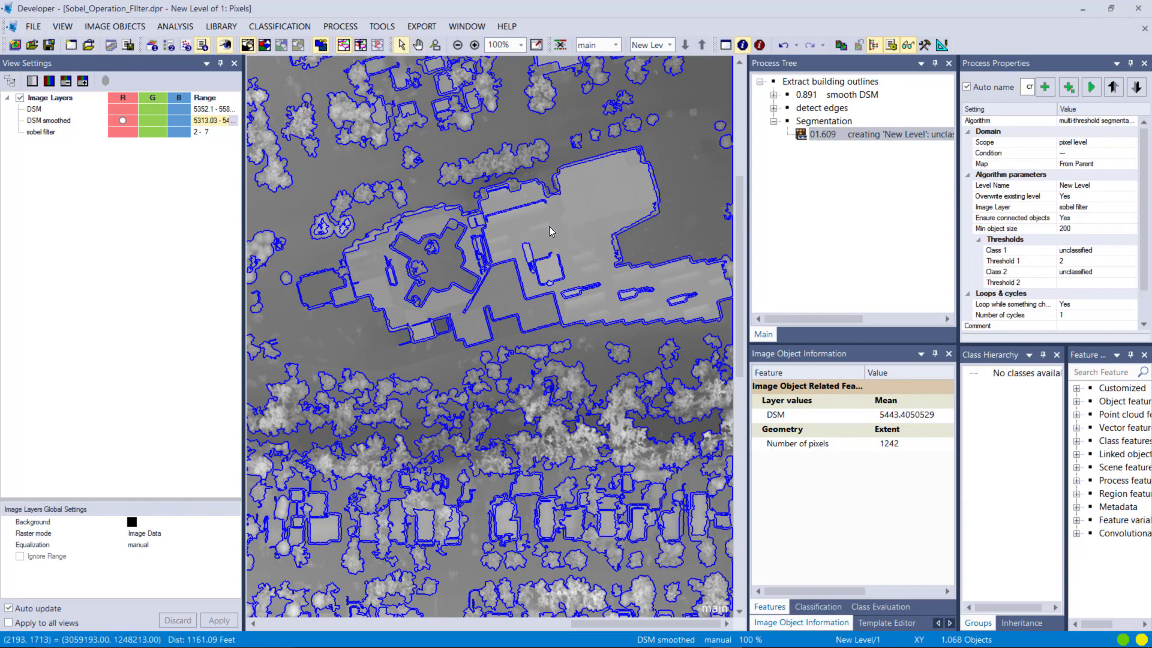
Select the large building (98,830 pixels, mean DSM 5406.56) and expand detect edges
left_click(551, 231)
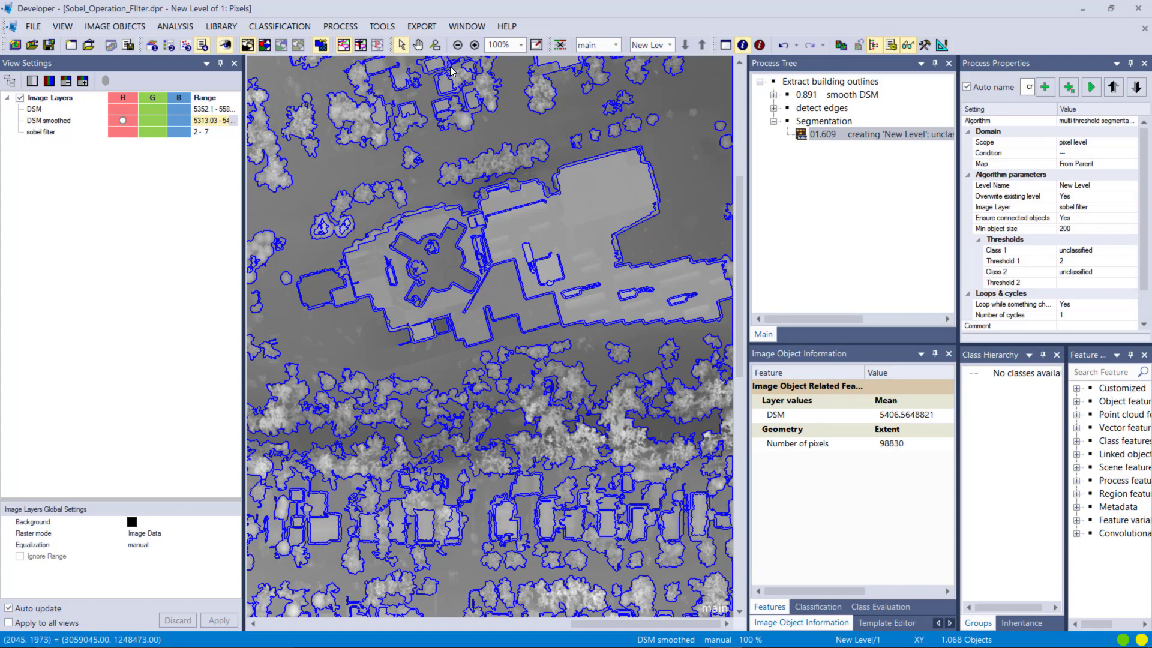
left_click(776, 110)
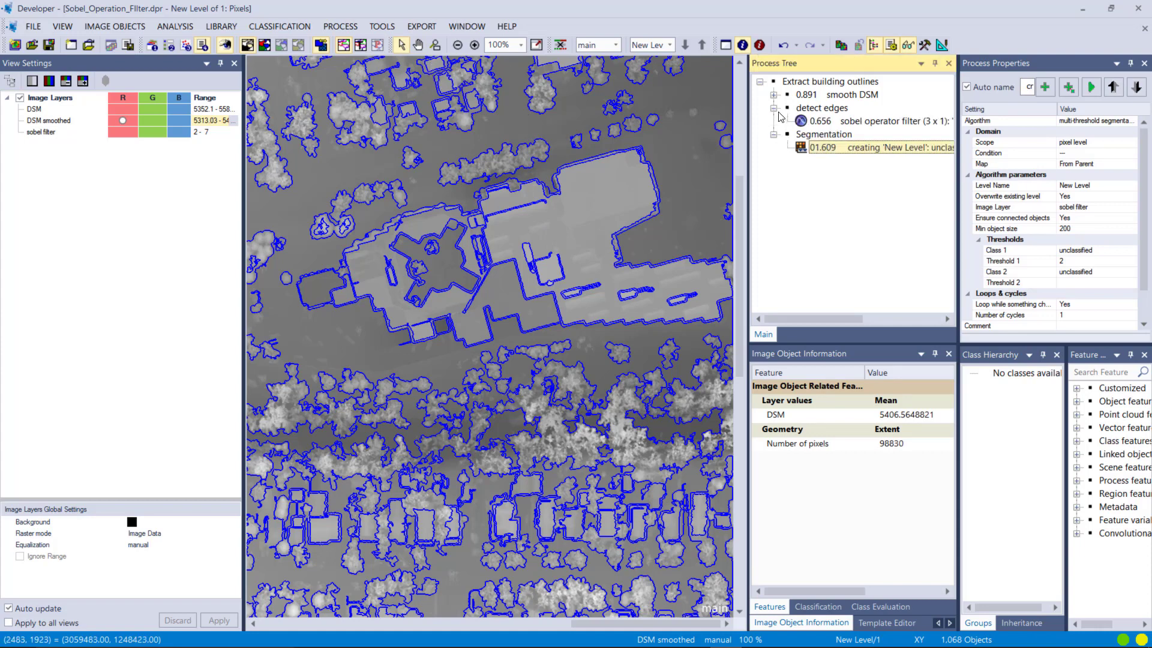